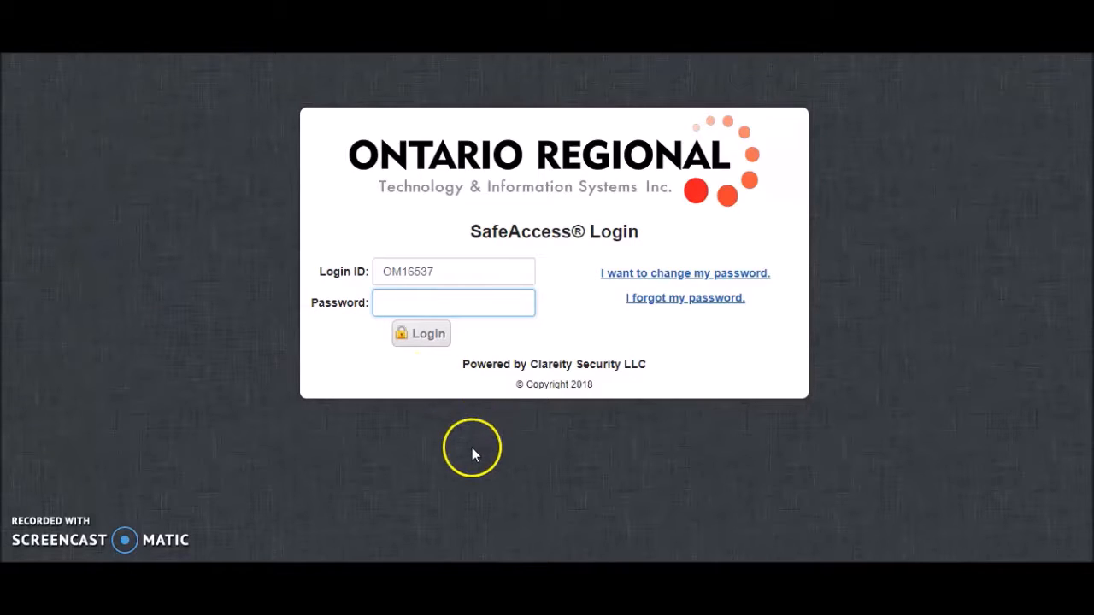
- Enter the account password and log in to the SafeAccess portal
{"action": "type", "text": "********"}
{"action": "left_click", "coordinate": [442, 338]}
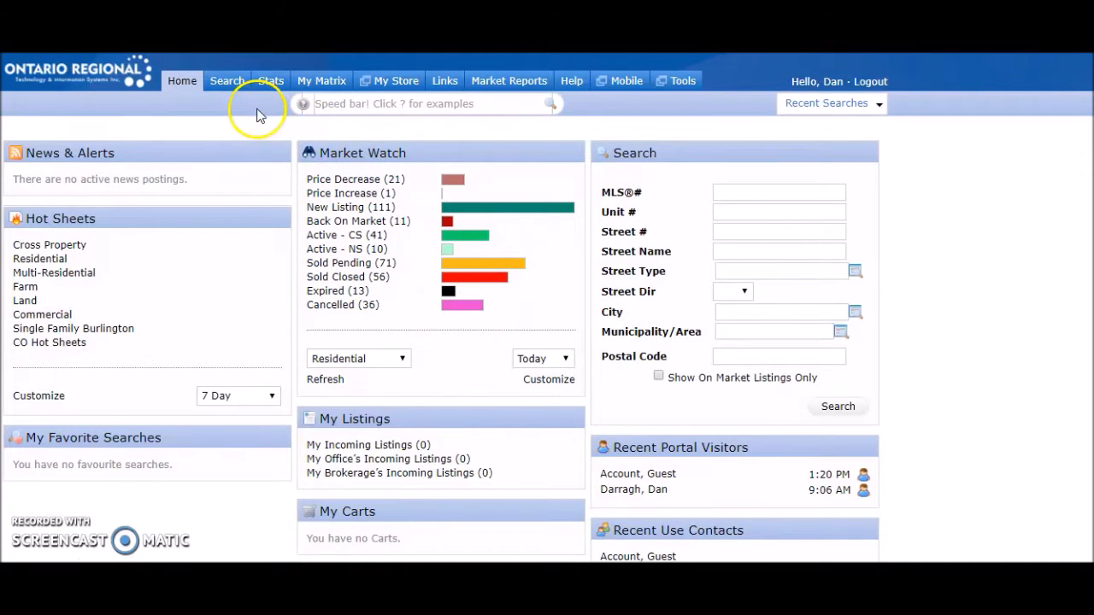
- Start a Residential search and clear the Active - CS status so that only Active is included
{"action": "mouse_move", "coordinate": [229, 85]}
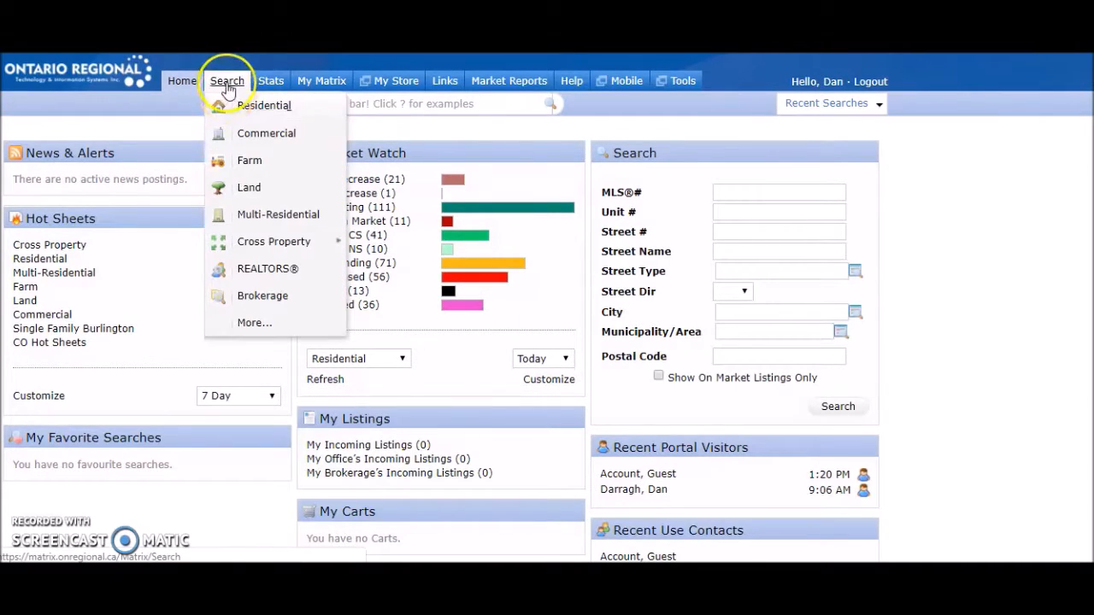
{"action": "left_click", "coordinate": [265, 108]}
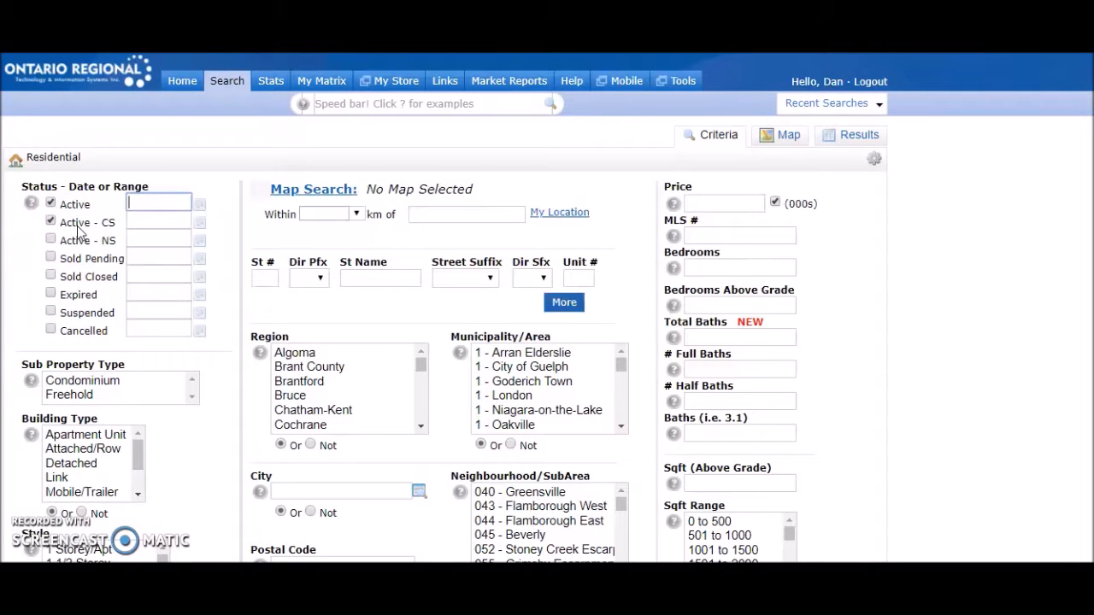
{"action": "left_click", "coordinate": [52, 222]}
- Select Waterloo as the Region for the search
{"action": "scroll", "coordinate": [342, 330], "scroll_direction": "down", "scroll_amount": 1}
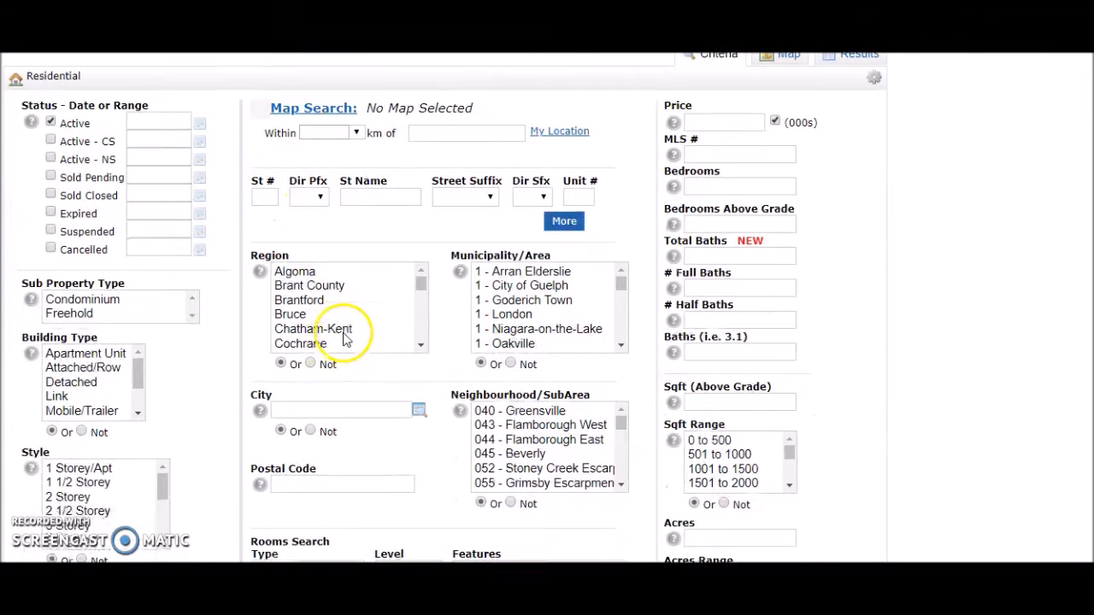
{"action": "scroll", "coordinate": [357, 314], "scroll_direction": "down", "scroll_amount": 4}
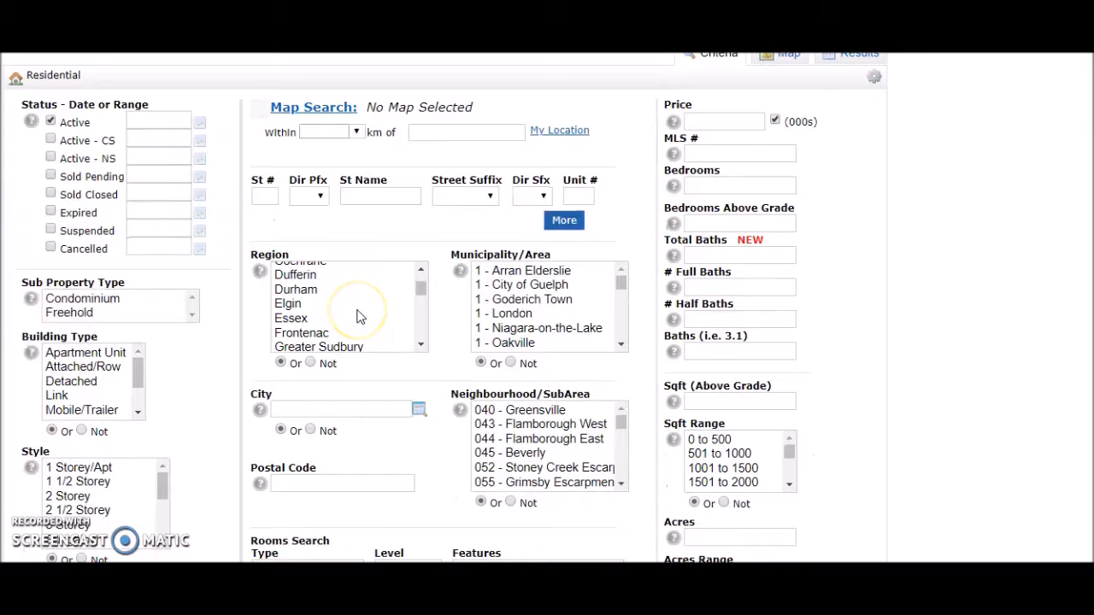
{"action": "scroll", "coordinate": [359, 317], "scroll_direction": "down", "scroll_amount": 3}
{"action": "scroll", "coordinate": [359, 316], "scroll_direction": "down", "scroll_amount": 7}
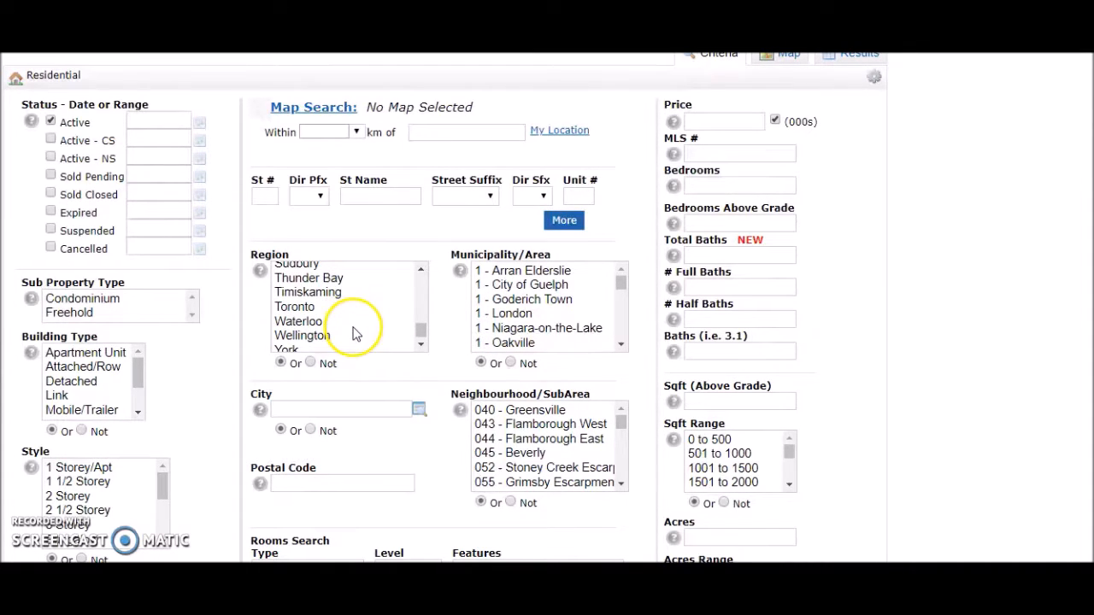
{"action": "left_click", "coordinate": [354, 322]}
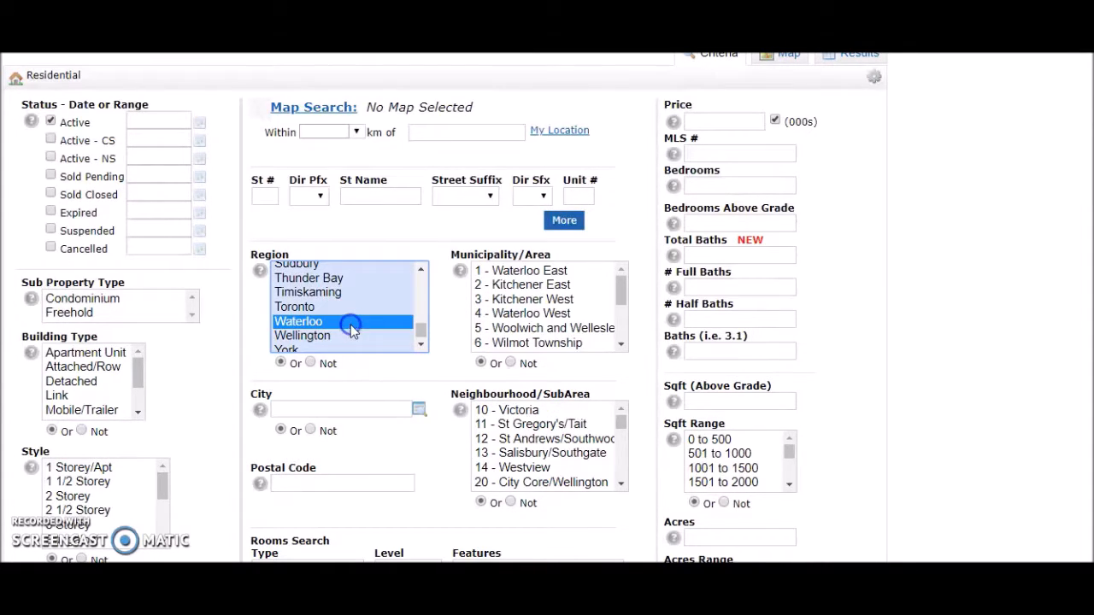
- Select Municipality/Area entries 11 - Galt West, 12 - Galt East, 13 - Galt North, 14 - Hespeler and 15 - Preston
{"action": "left_click", "coordinate": [618, 342]}
{"action": "left_click", "coordinate": [618, 342]}
{"action": "left_click", "coordinate": [618, 342]}
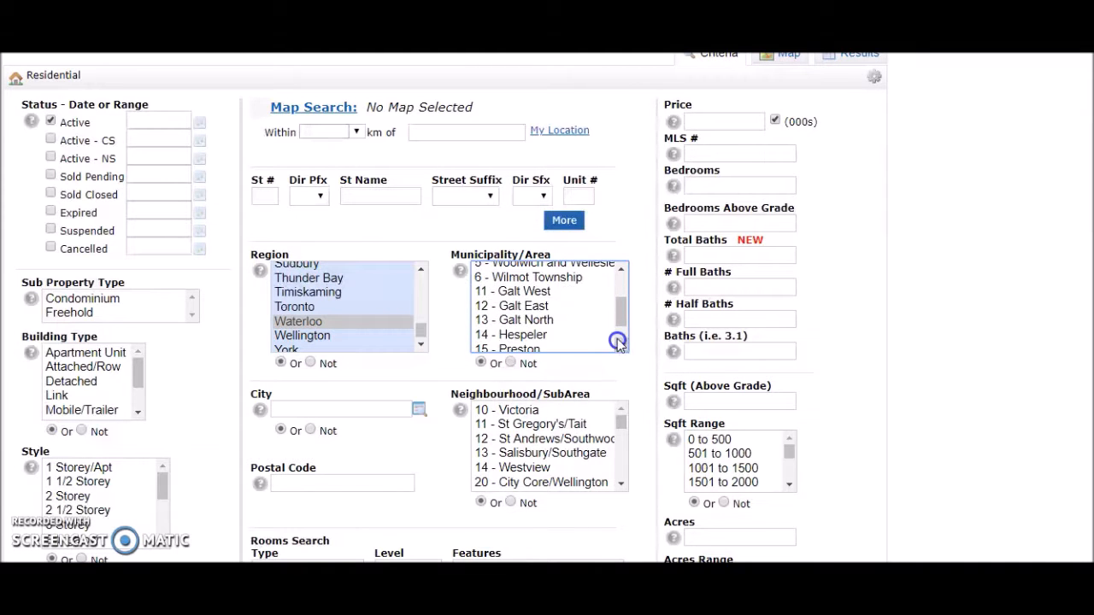
{"action": "left_click", "coordinate": [558, 293]}
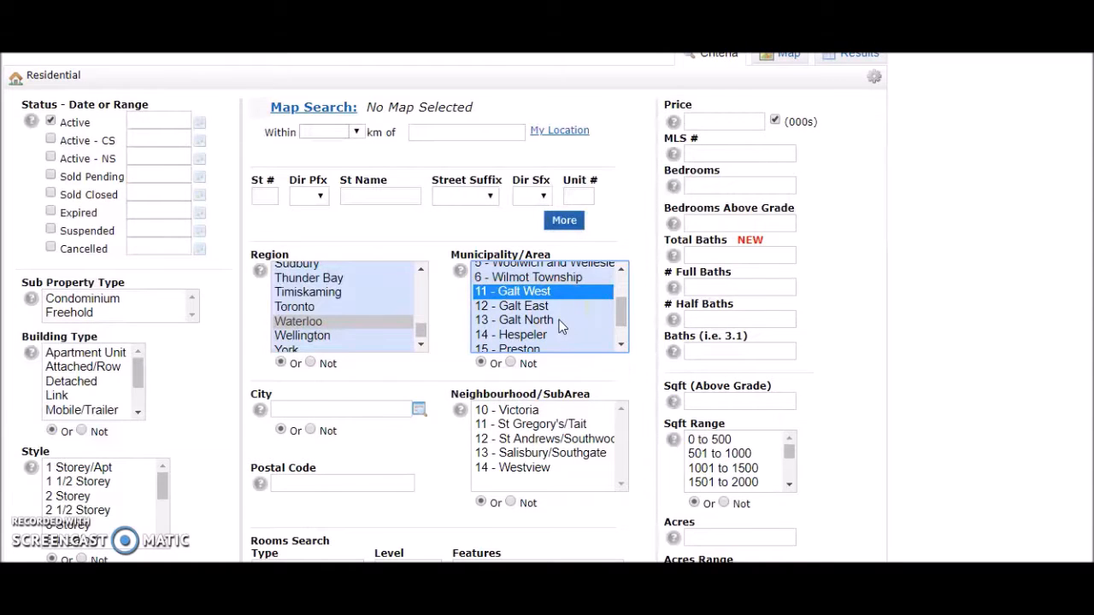
{"action": "left_click", "coordinate": [560, 305], "text": "ctrl"}
{"action": "left_click", "coordinate": [562, 319], "text": "ctrl"}
{"action": "left_click", "coordinate": [557, 333], "text": "ctrl"}
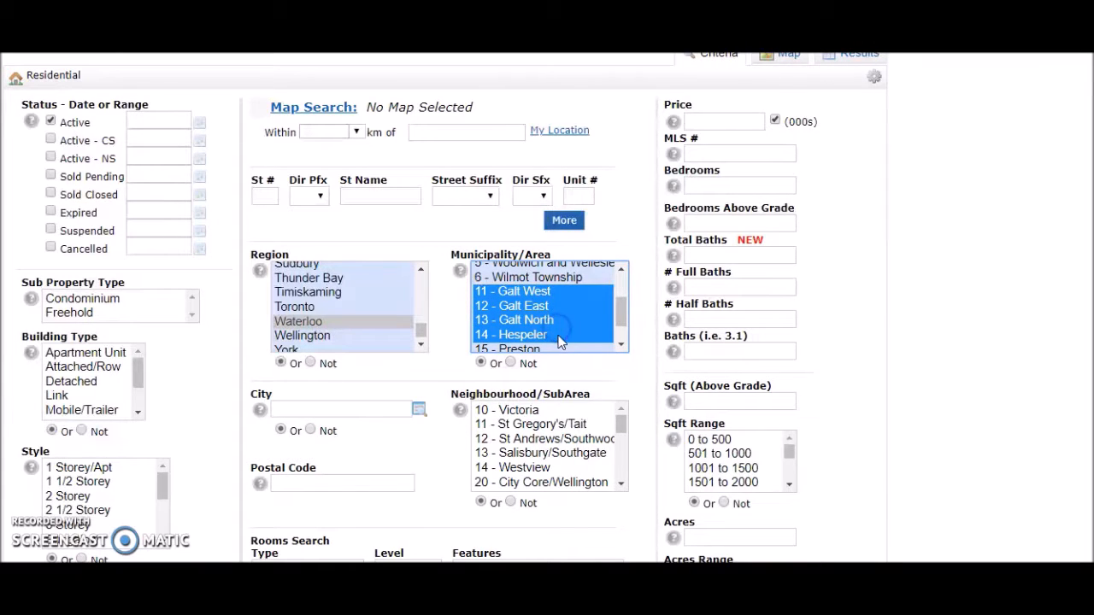
{"action": "left_click", "coordinate": [556, 349], "text": "ctrl"}
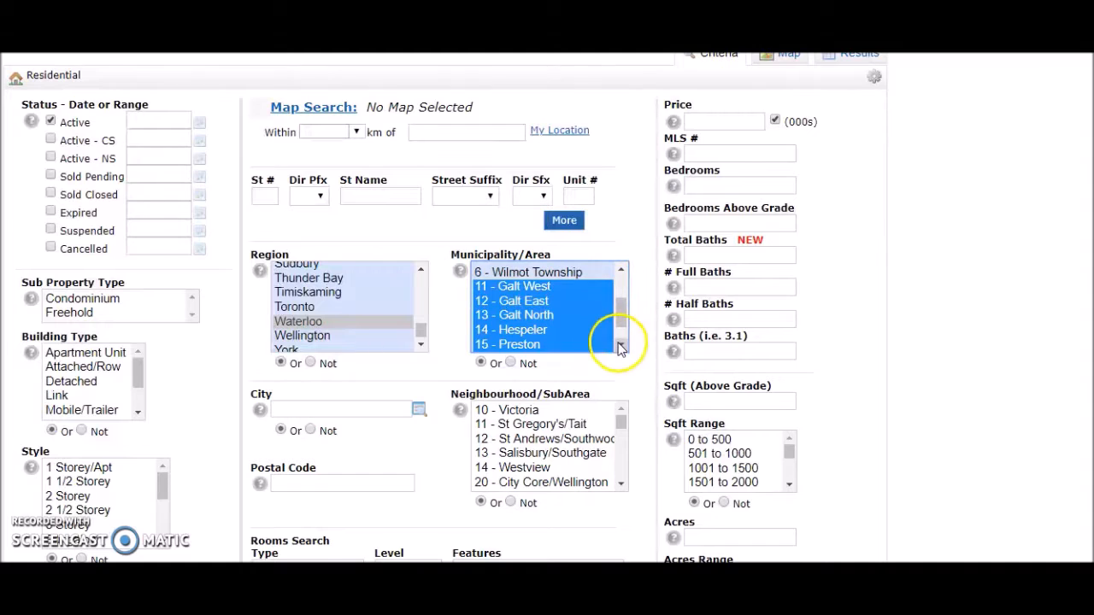
{"action": "left_click", "coordinate": [621, 346]}
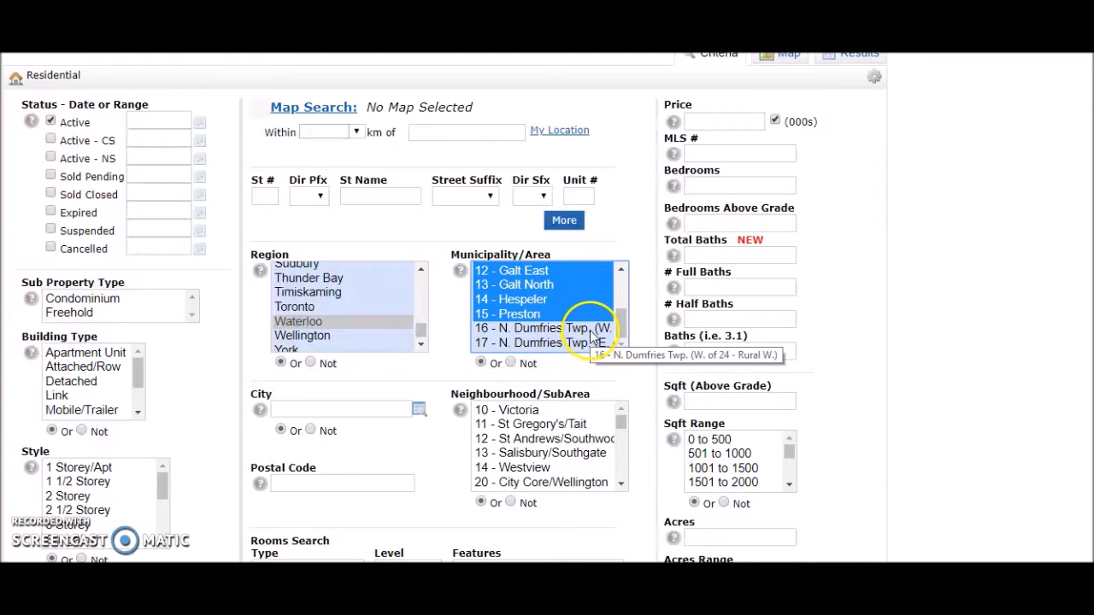
{"action": "left_click", "coordinate": [203, 376]}
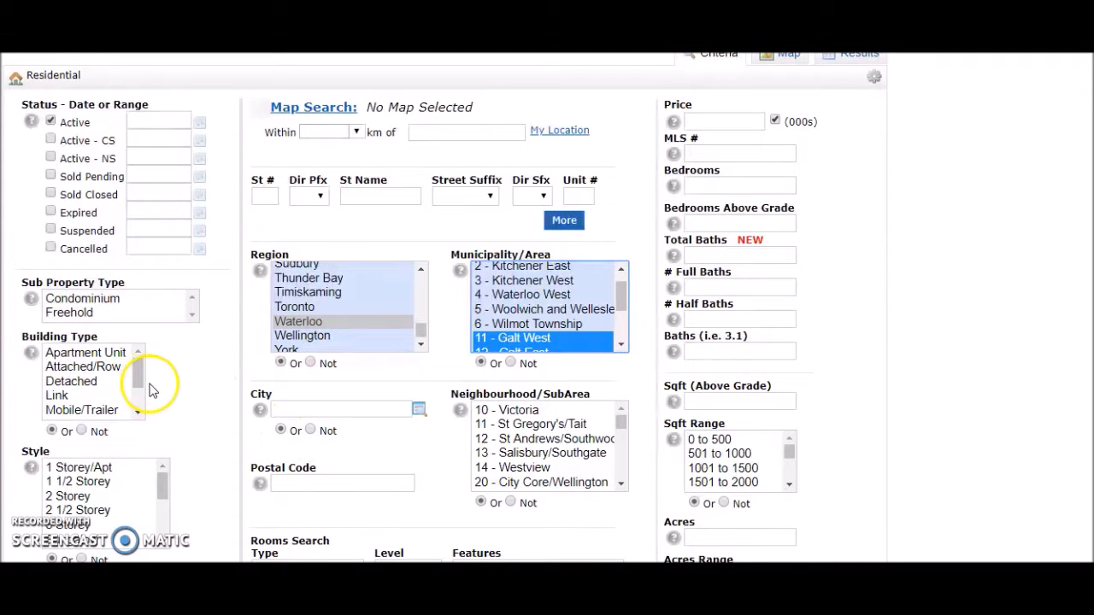
- Set the Sub Property Type to Freehold and the Building Type to Detached
{"action": "left_click", "coordinate": [103, 317]}
{"action": "left_click", "coordinate": [104, 381]}
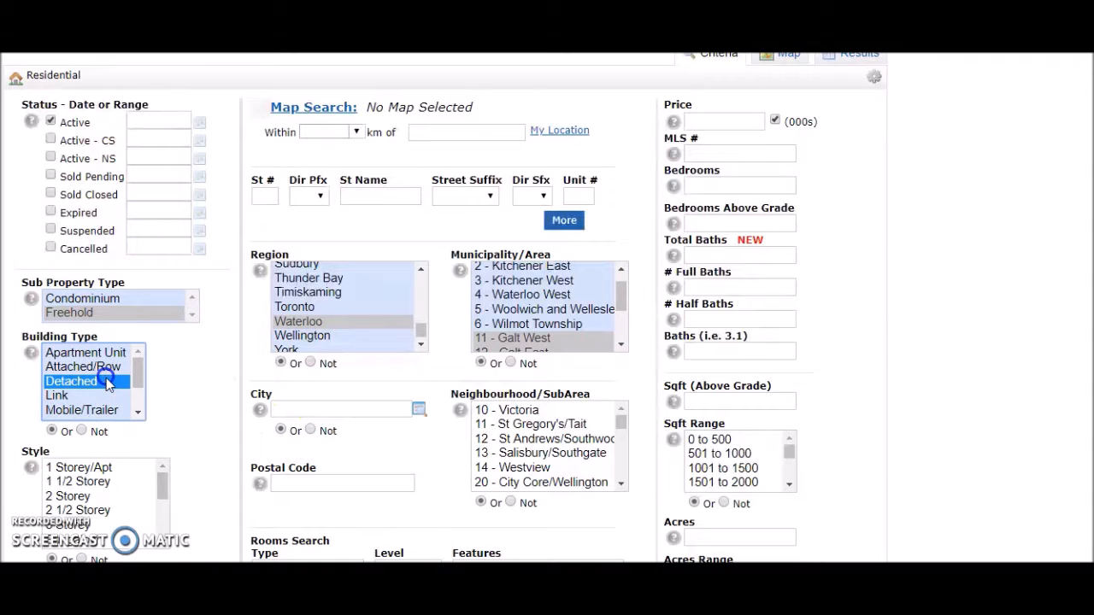
- Look through the available Style choices and the transaction, waterfront, water type and basement criteria
{"action": "scroll", "coordinate": [183, 399], "scroll_direction": "down", "scroll_amount": 2}
{"action": "scroll", "coordinate": [129, 362], "scroll_direction": "down", "scroll_amount": 2}
{"action": "scroll", "coordinate": [122, 362], "scroll_direction": "up", "scroll_amount": 2}
{"action": "scroll", "coordinate": [111, 349], "scroll_direction": "down", "scroll_amount": 2}
{"action": "scroll", "coordinate": [110, 344], "scroll_direction": "up", "scroll_amount": 2}
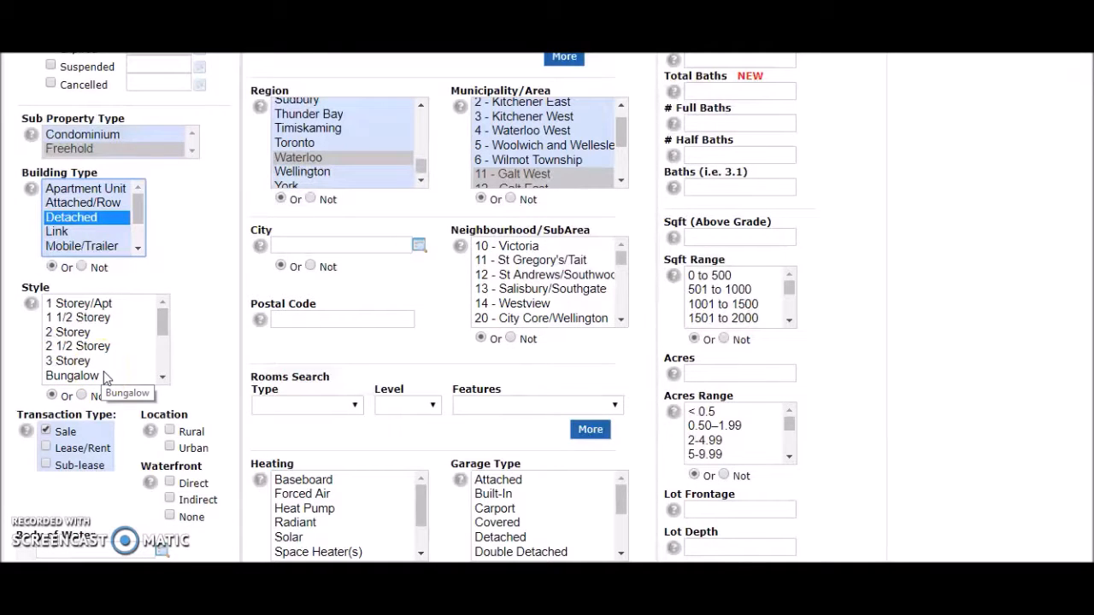
{"action": "scroll", "coordinate": [110, 367], "scroll_direction": "down", "scroll_amount": 3}
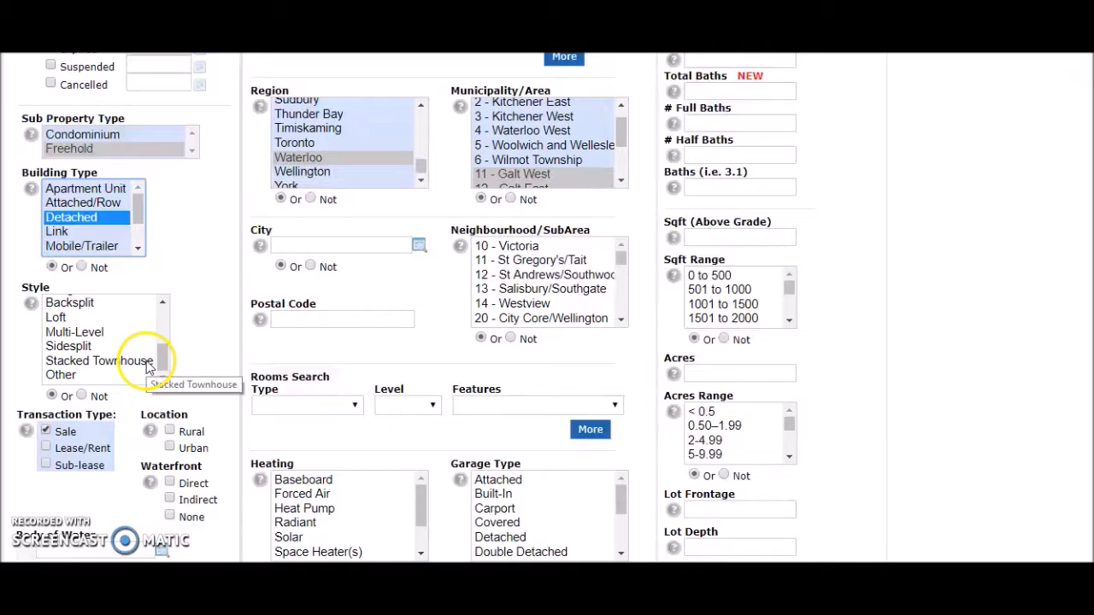
{"action": "scroll", "coordinate": [154, 367], "scroll_direction": "down", "scroll_amount": 2}
{"action": "scroll", "coordinate": [157, 455], "scroll_direction": "down", "scroll_amount": 2}
{"action": "scroll", "coordinate": [162, 451], "scroll_direction": "down", "scroll_amount": 3}
{"action": "scroll", "coordinate": [171, 450], "scroll_direction": "up", "scroll_amount": 2}
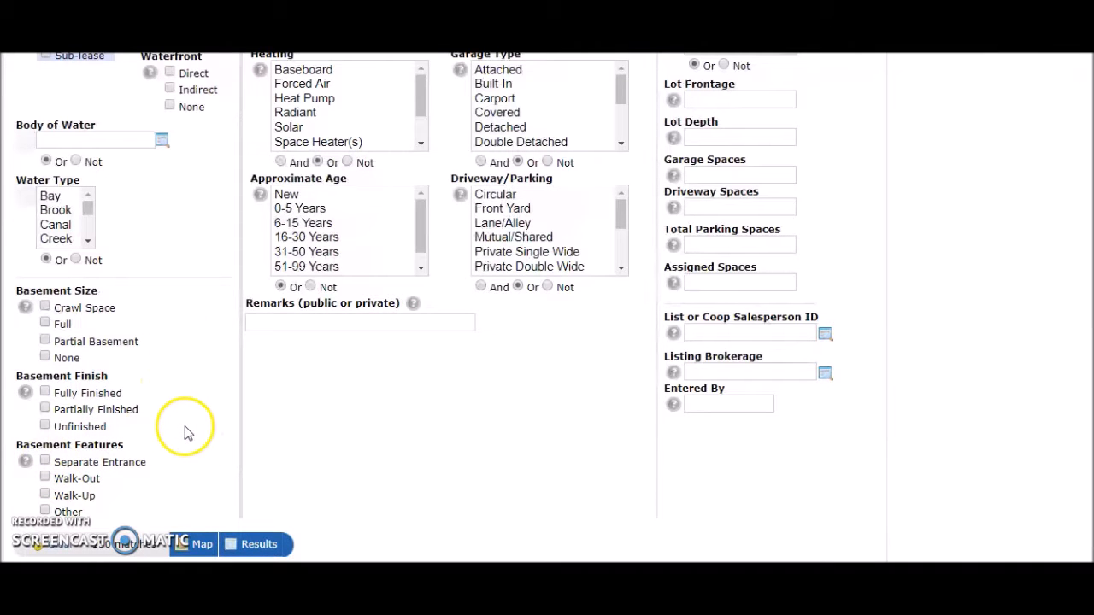
{"action": "scroll", "coordinate": [195, 422], "scroll_direction": "up", "scroll_amount": 4}
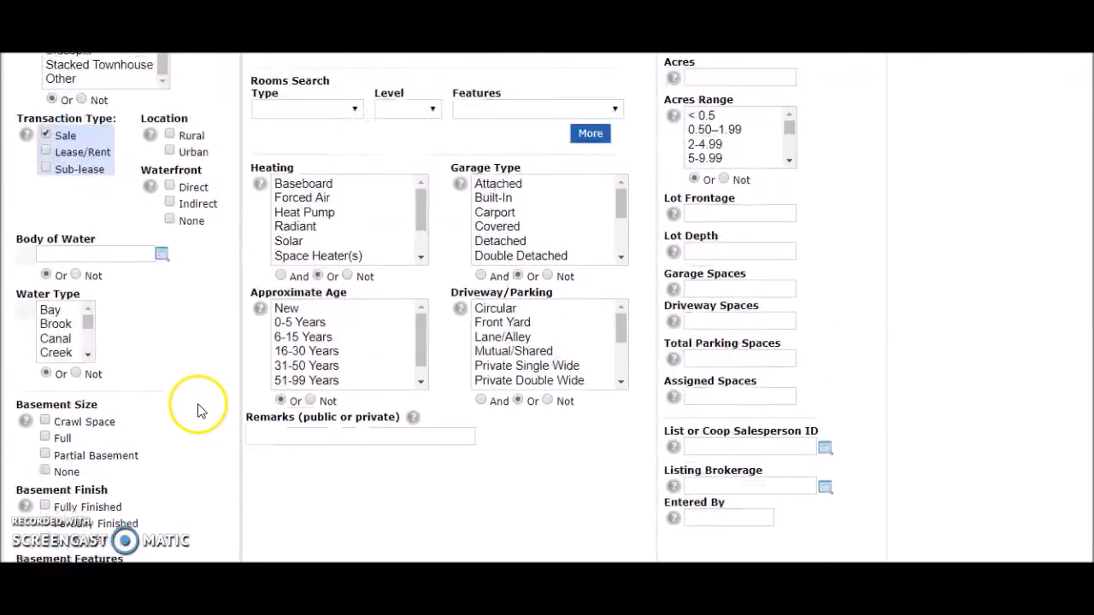
{"action": "scroll", "coordinate": [212, 410], "scroll_direction": "up", "scroll_amount": 1}
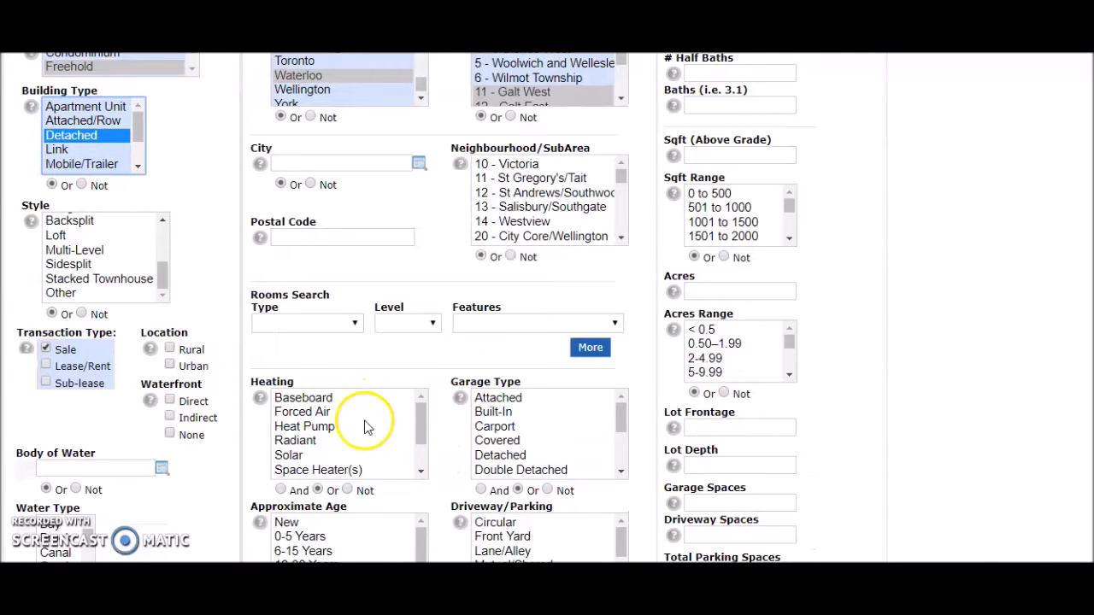
- Review the Heating choices and set their matching condition to And
{"action": "scroll", "coordinate": [332, 430], "scroll_direction": "down", "scroll_amount": 2}
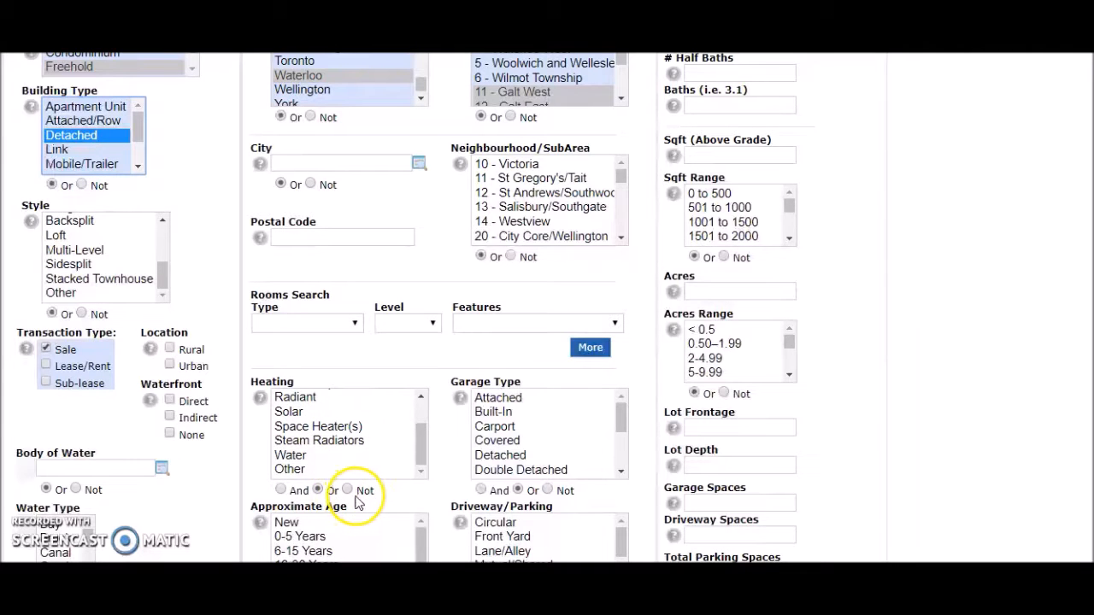
{"action": "scroll", "coordinate": [354, 441], "scroll_direction": "up", "scroll_amount": 2}
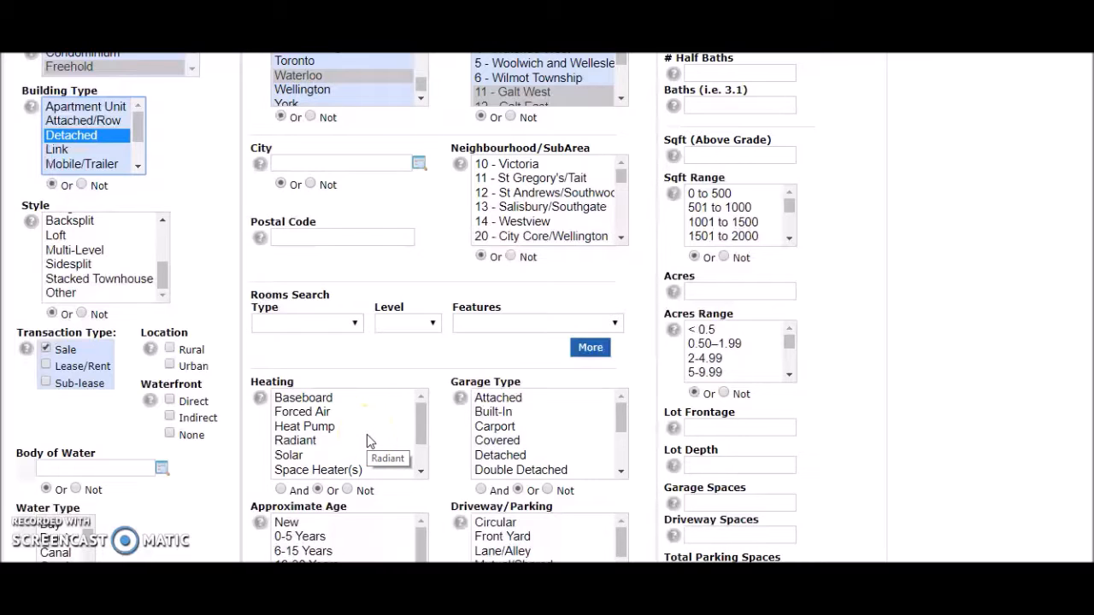
{"action": "scroll", "coordinate": [367, 434], "scroll_direction": "down", "scroll_amount": 2}
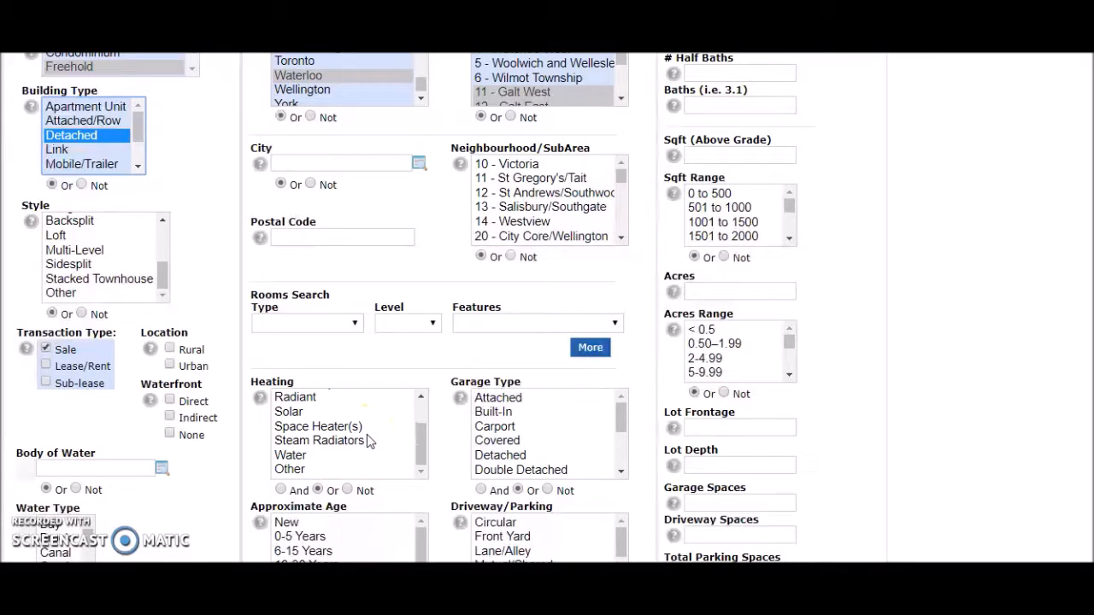
{"action": "scroll", "coordinate": [354, 441], "scroll_direction": "up", "scroll_amount": 2}
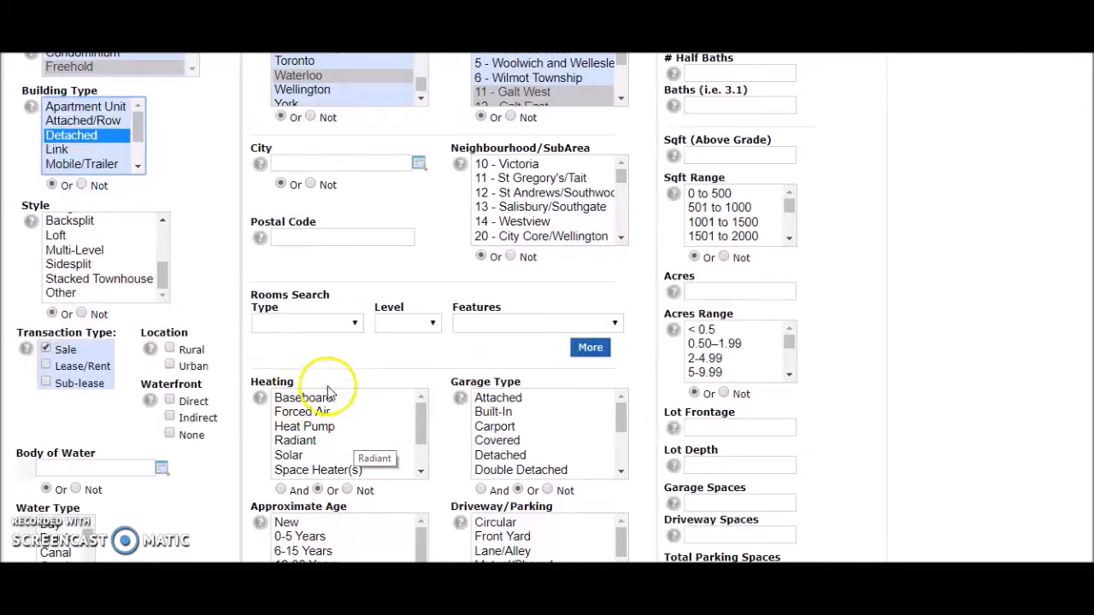
{"action": "left_click", "coordinate": [348, 491]}
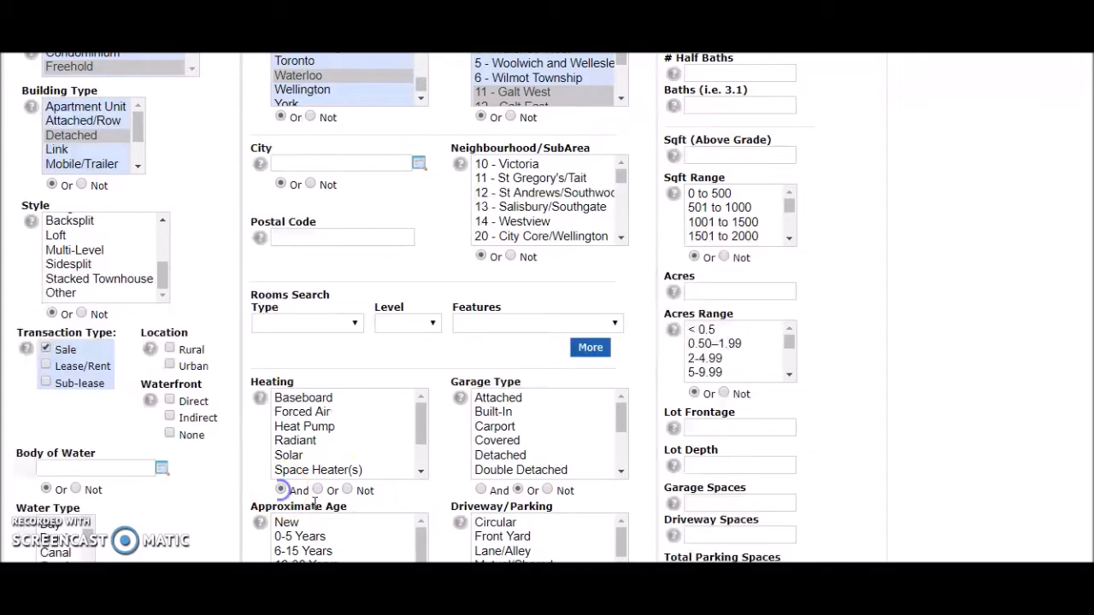
- Look through the Garage Type choices and the Driveway/Parking criteria
{"action": "scroll", "coordinate": [316, 500], "scroll_direction": "down", "scroll_amount": 1}
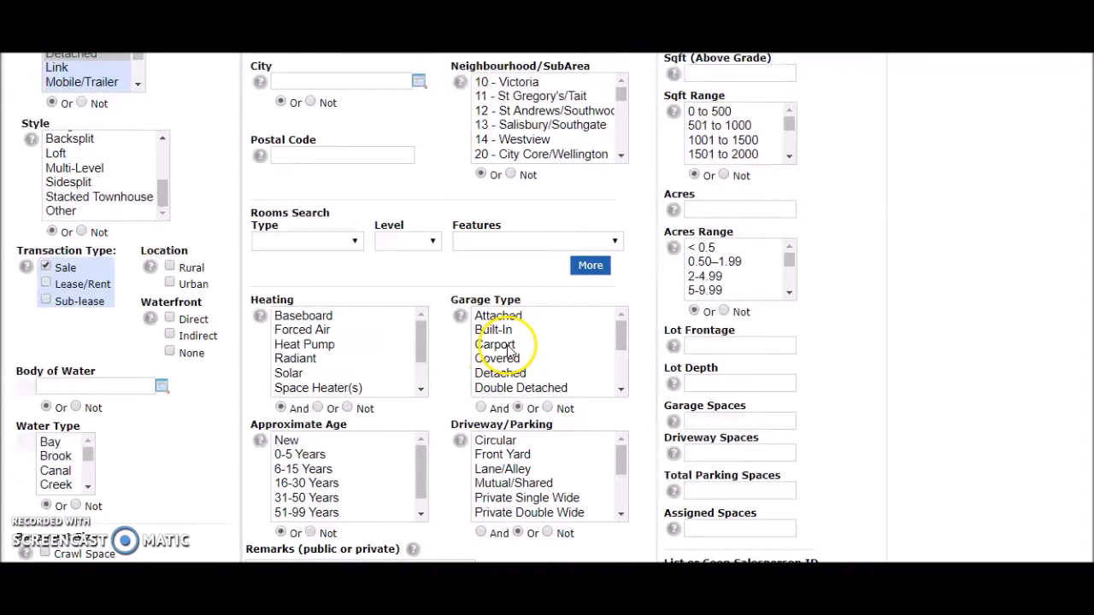
{"action": "scroll", "coordinate": [519, 348], "scroll_direction": "down", "scroll_amount": 5}
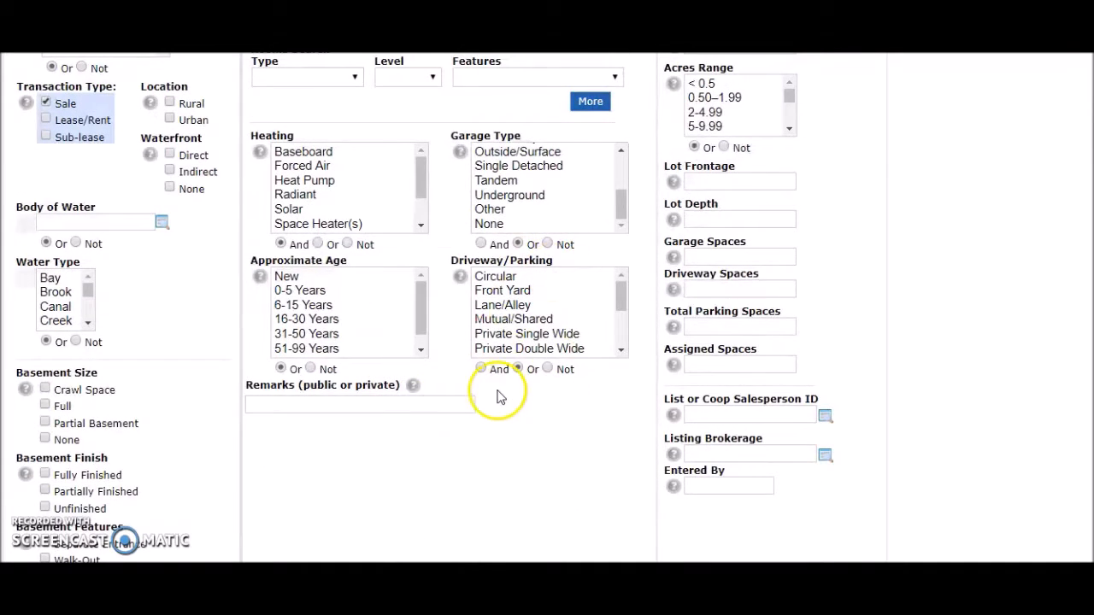
{"action": "scroll", "coordinate": [498, 396], "scroll_direction": "up", "scroll_amount": 3}
{"action": "scroll", "coordinate": [557, 357], "scroll_direction": "up", "scroll_amount": 2}
{"action": "scroll", "coordinate": [560, 363], "scroll_direction": "up", "scroll_amount": 1}
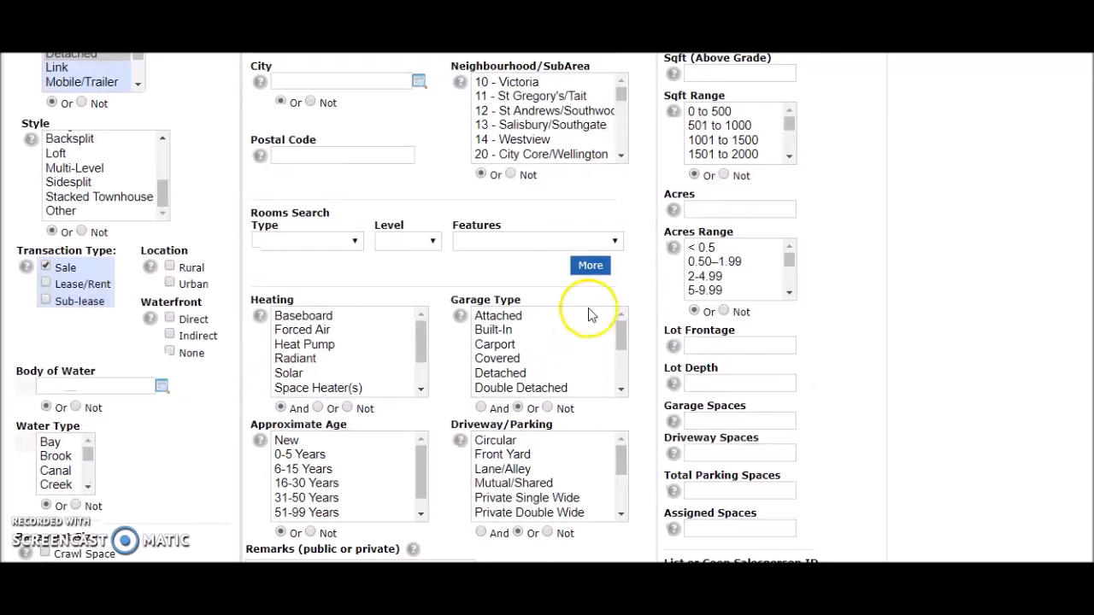
{"action": "scroll", "coordinate": [849, 78], "scroll_direction": "up", "scroll_amount": 3}
{"action": "scroll", "coordinate": [866, 152], "scroll_direction": "up", "scroll_amount": 3}
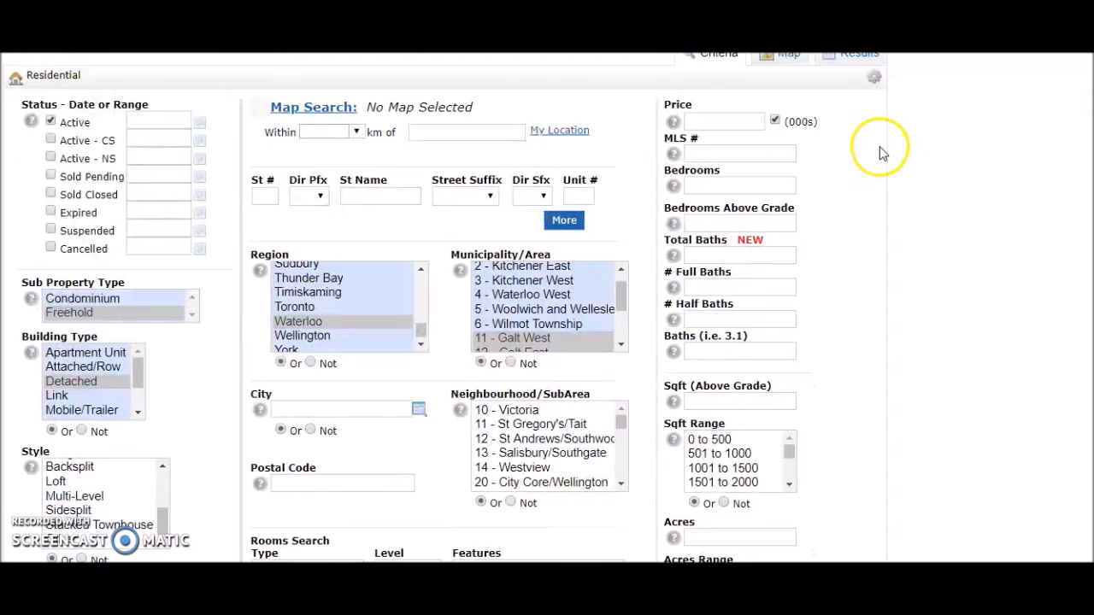
- Set the Price range to 400-700 in thousands
{"action": "left_click", "coordinate": [726, 122]}
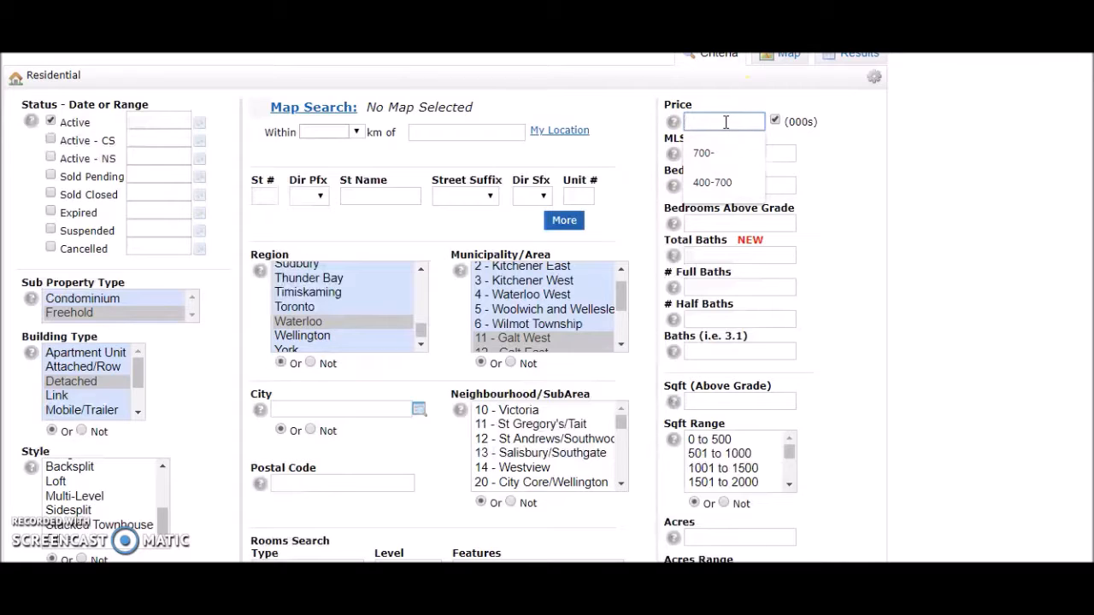
{"action": "type", "text": "400-700"}
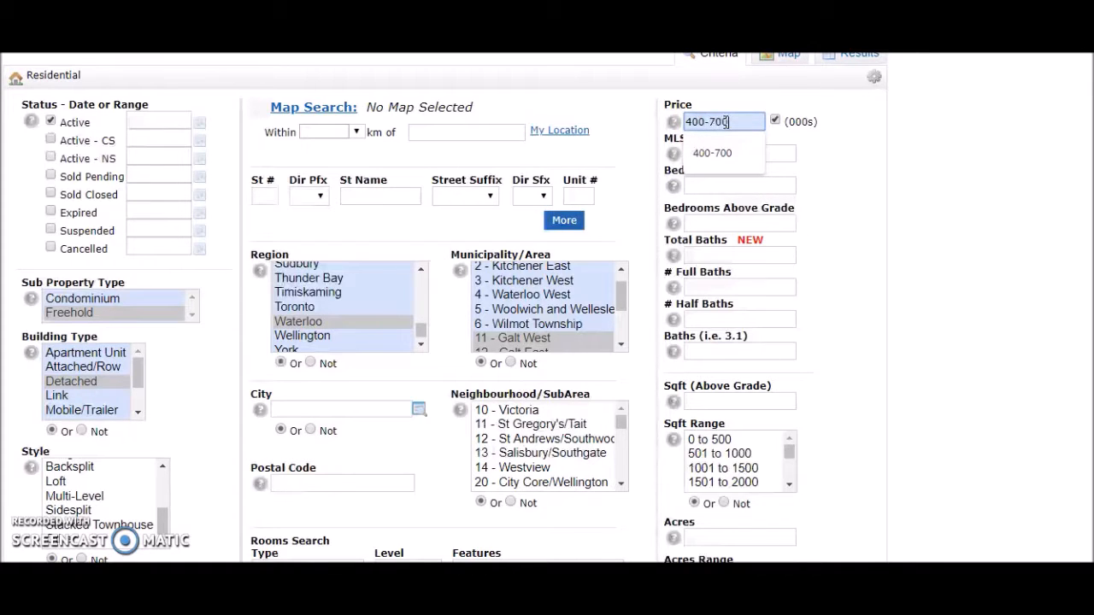
{"action": "left_click", "coordinate": [819, 170]}
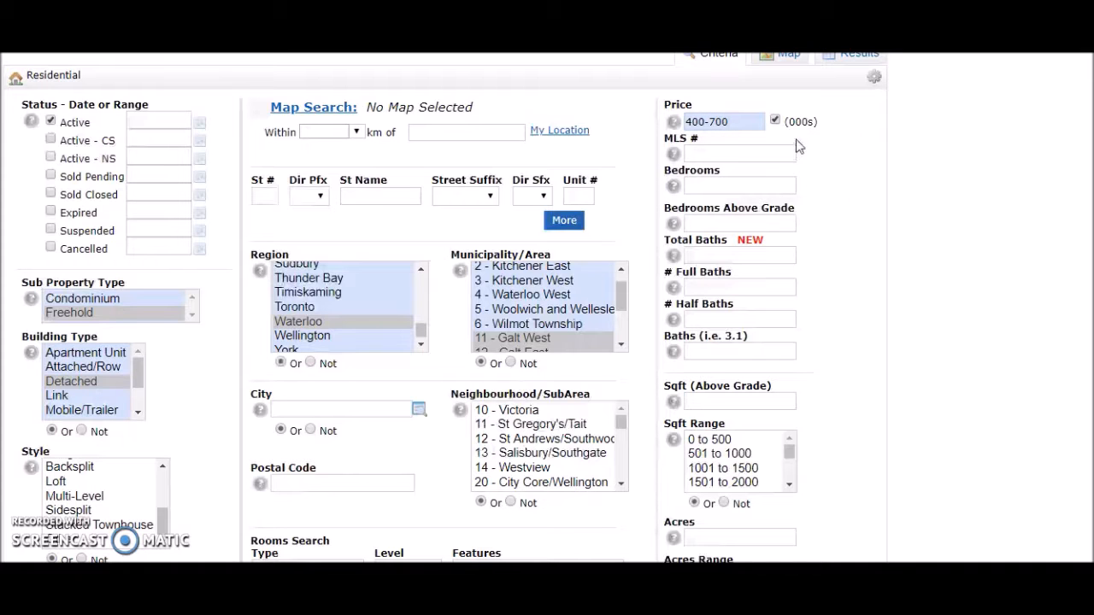
- Examine the bedroom, bathroom, square footage, acreage, lot size and parking space criteria
{"action": "left_click", "coordinate": [720, 186]}
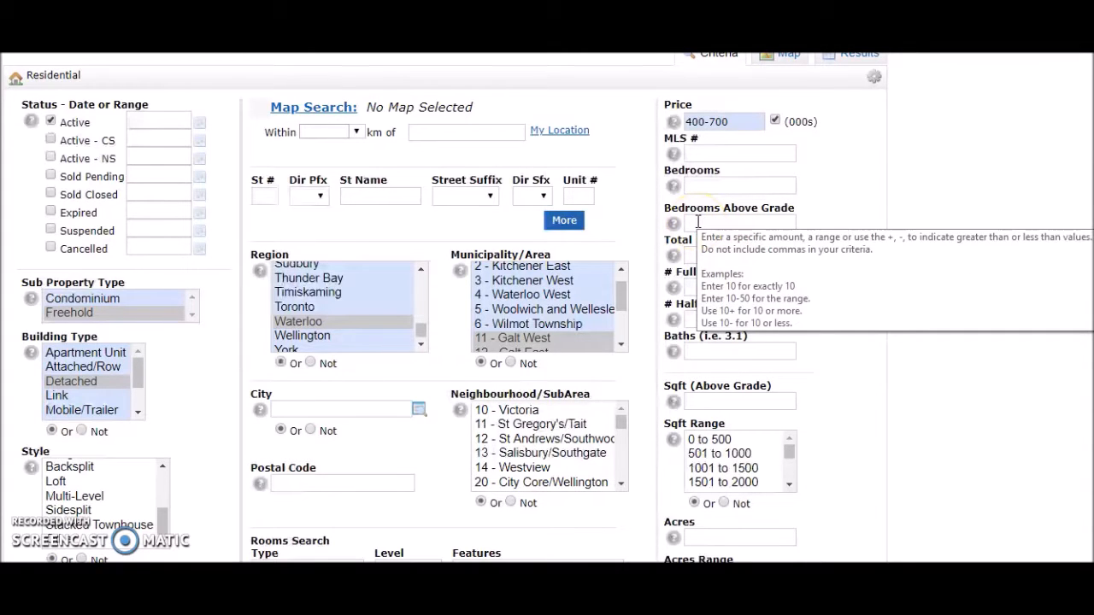
{"action": "scroll", "coordinate": [879, 329], "scroll_direction": "down", "scroll_amount": 2}
{"action": "left_click", "coordinate": [739, 290]}
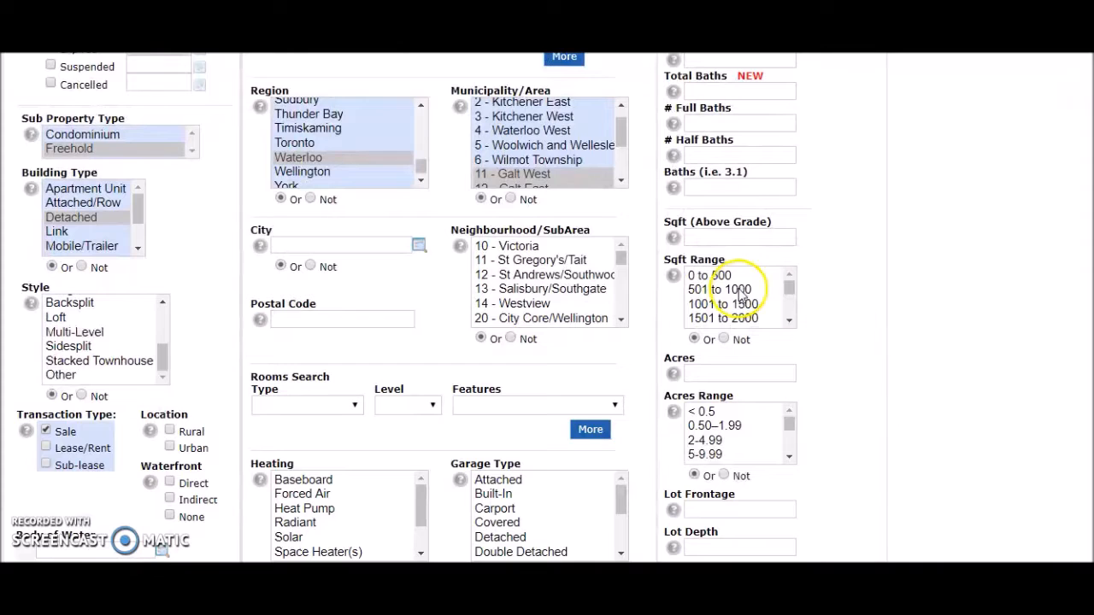
{"action": "mouse_move", "coordinate": [791, 288]}
{"action": "left_mouse_down"}
{"action": "mouse_move", "coordinate": [789, 305]}
{"action": "mouse_move", "coordinate": [794, 285]}
{"action": "left_mouse_up"}
{"action": "scroll", "coordinate": [854, 397], "scroll_direction": "down", "scroll_amount": 2}
{"action": "scroll", "coordinate": [855, 398], "scroll_direction": "down", "scroll_amount": 2}
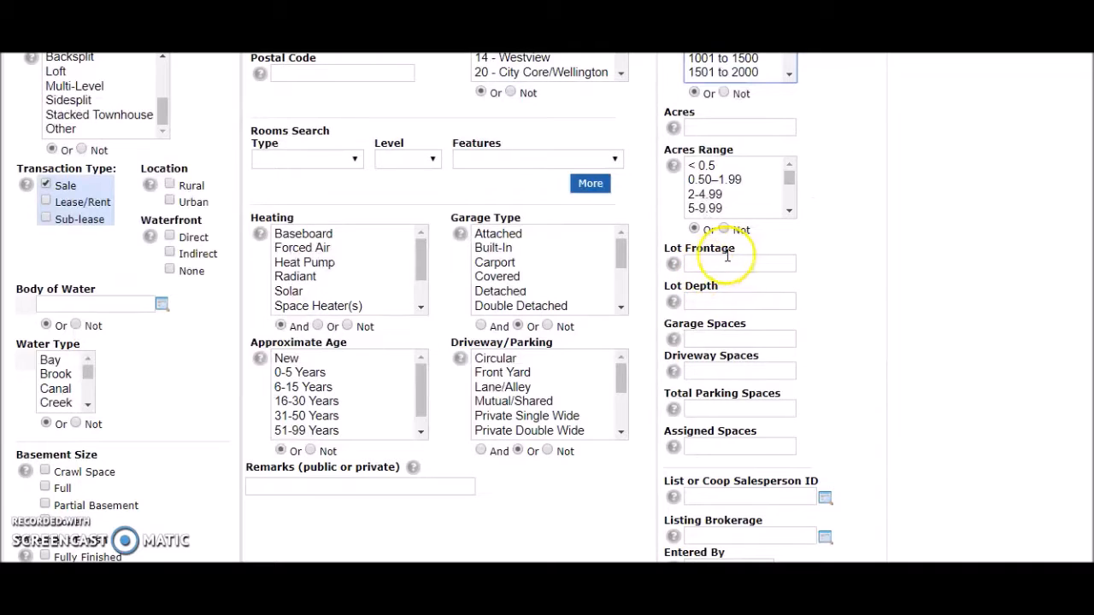
{"action": "scroll", "coordinate": [804, 275], "scroll_direction": "down", "scroll_amount": 1}
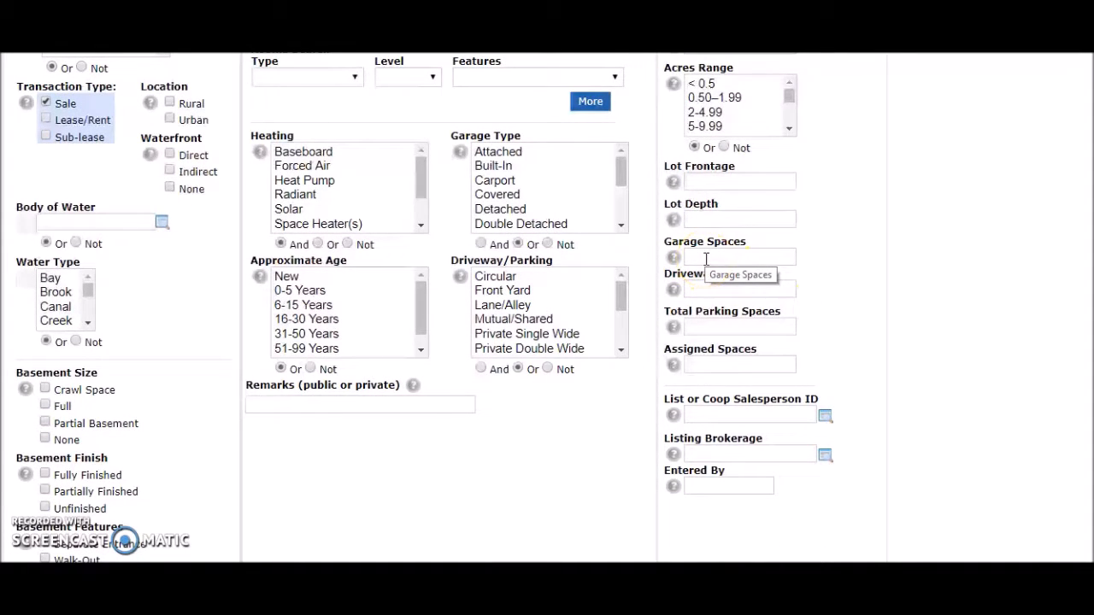
- Look through the frequently used fields that can be added to the search form's Additional Fields, and return to the criteria
{"action": "scroll", "coordinate": [928, 403], "scroll_direction": "down", "scroll_amount": 3}
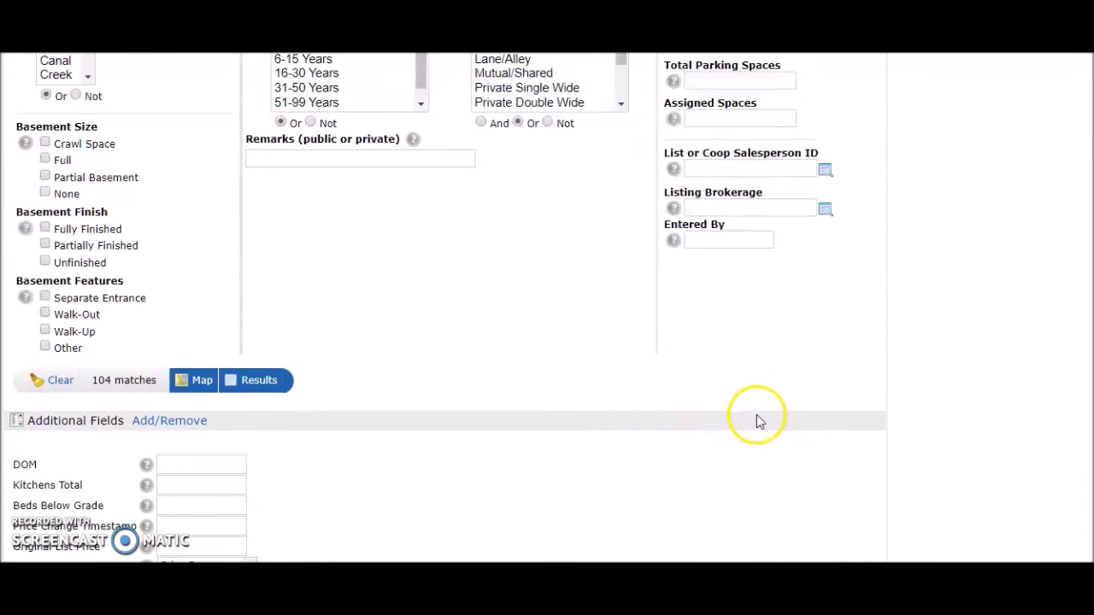
{"action": "scroll", "coordinate": [758, 414], "scroll_direction": "down", "scroll_amount": 1}
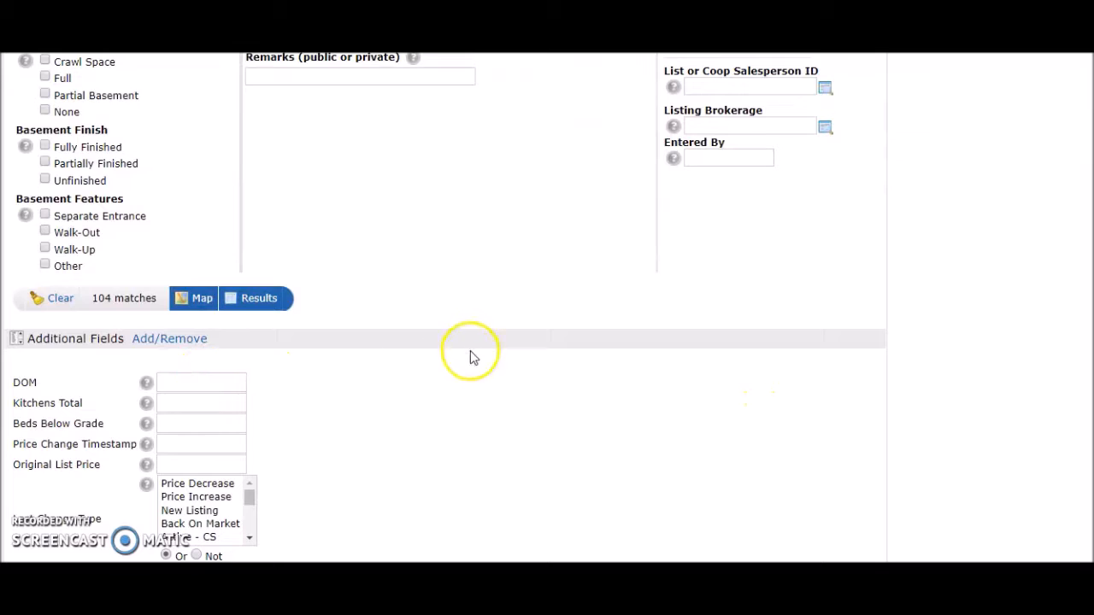
{"action": "scroll", "coordinate": [467, 359], "scroll_direction": "down", "scroll_amount": 1}
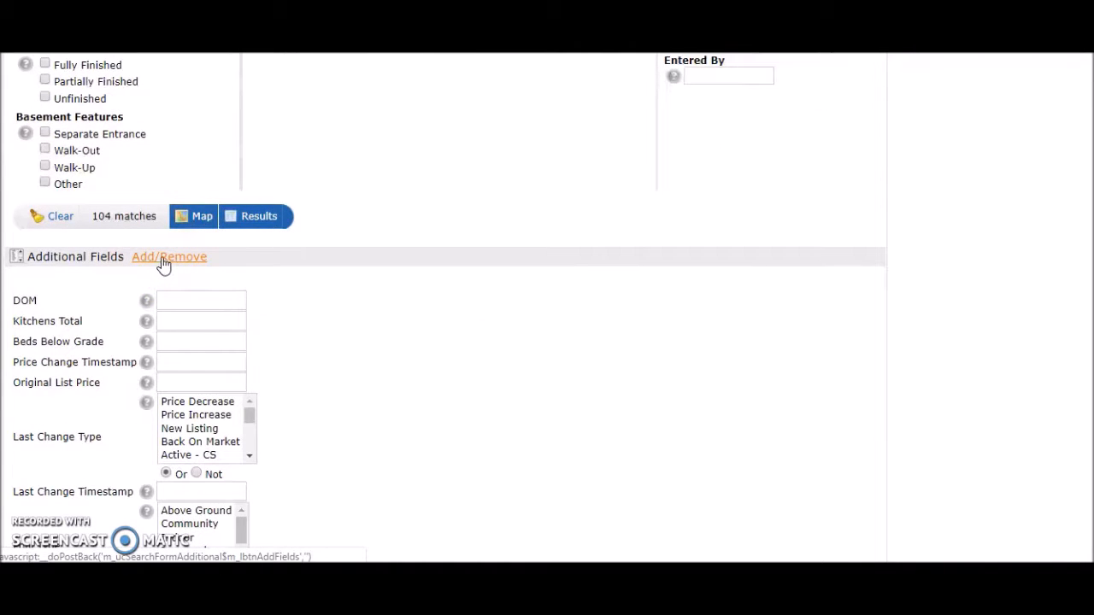
{"action": "left_click", "coordinate": [163, 261]}
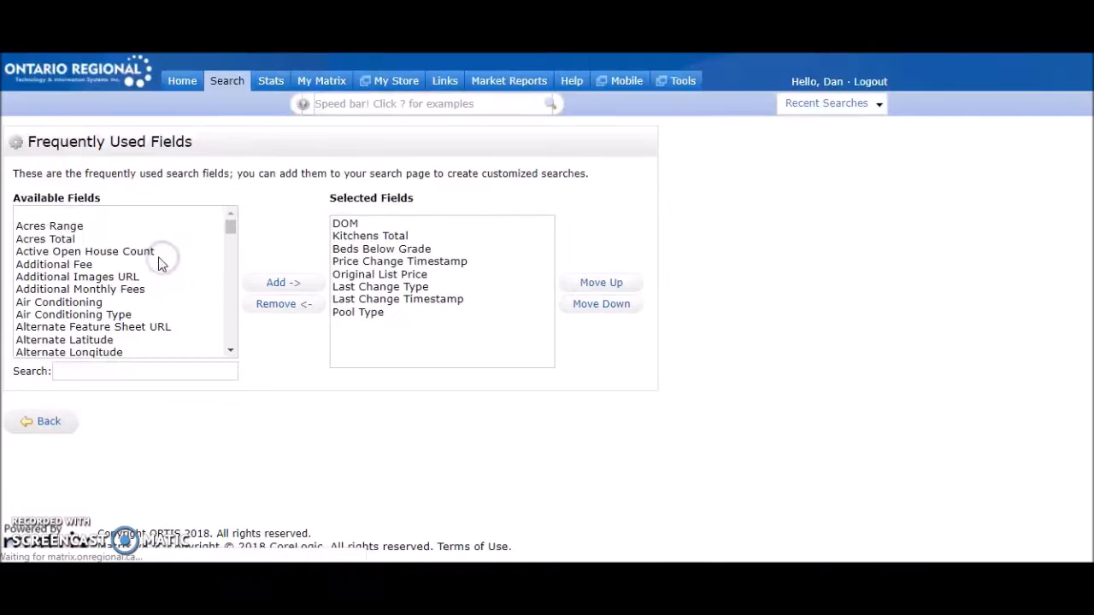
{"action": "scroll", "coordinate": [98, 224], "scroll_direction": "down", "scroll_amount": 3}
{"action": "scroll", "coordinate": [99, 224], "scroll_direction": "down", "scroll_amount": 15}
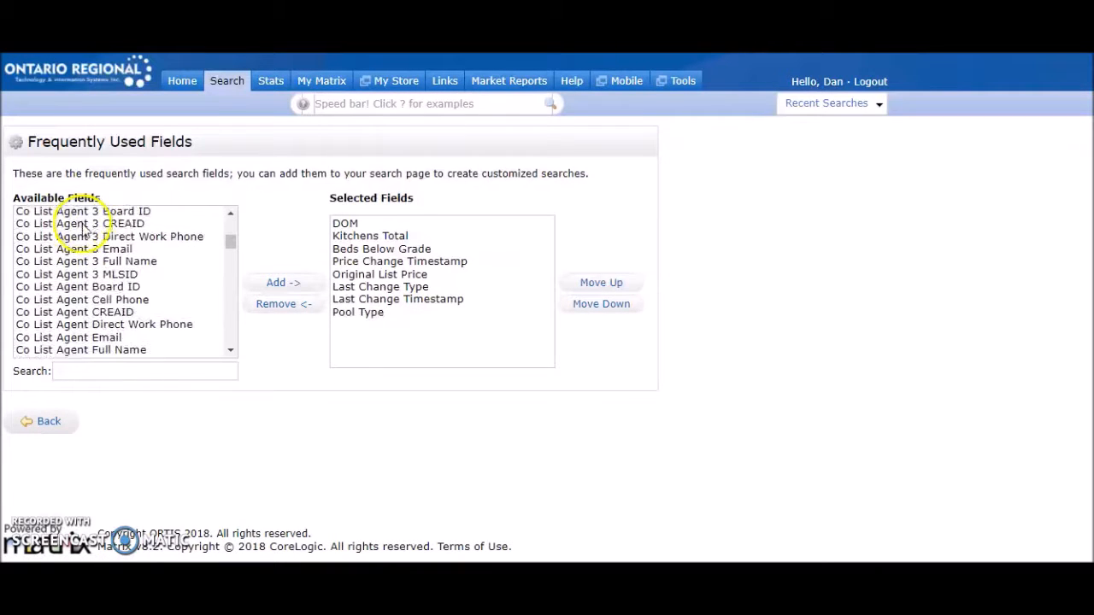
{"action": "scroll", "coordinate": [81, 233], "scroll_direction": "down", "scroll_amount": 15}
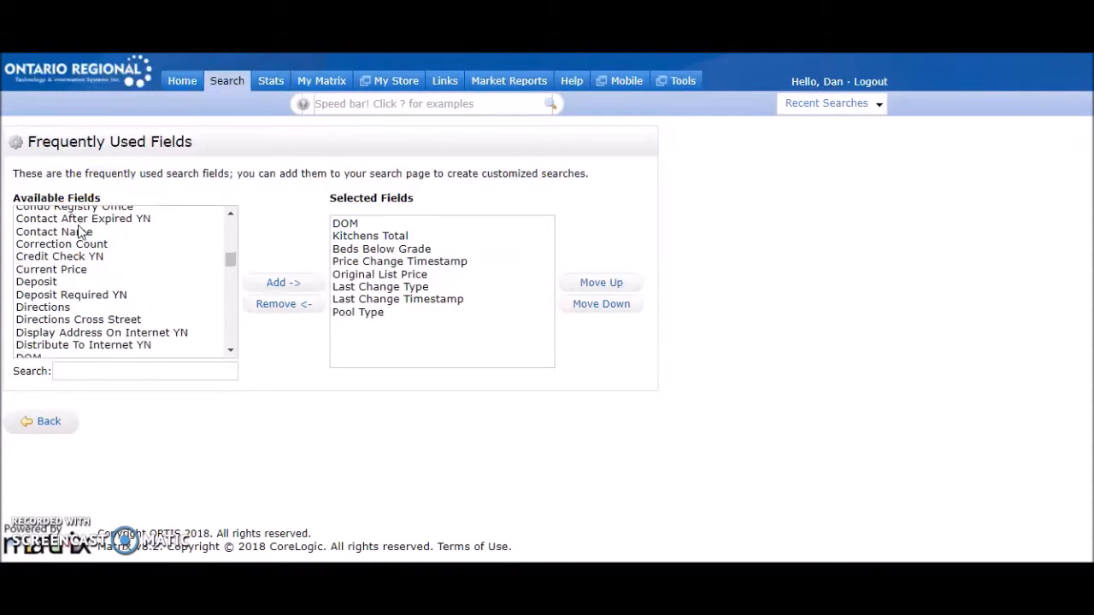
{"action": "scroll", "coordinate": [82, 233], "scroll_direction": "down", "scroll_amount": 15}
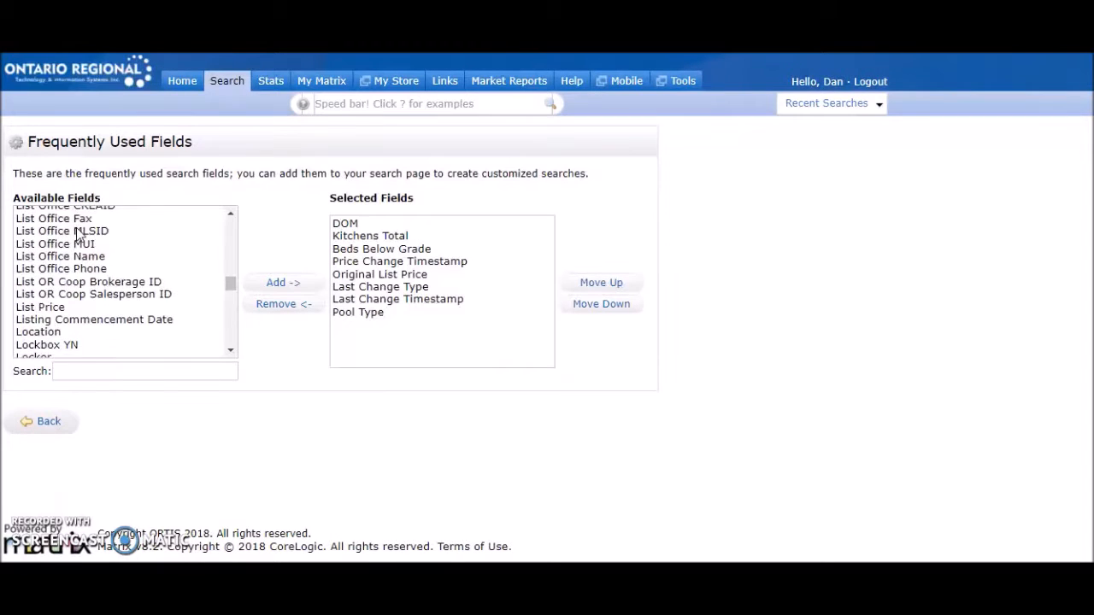
{"action": "scroll", "coordinate": [77, 235], "scroll_direction": "down", "scroll_amount": 15}
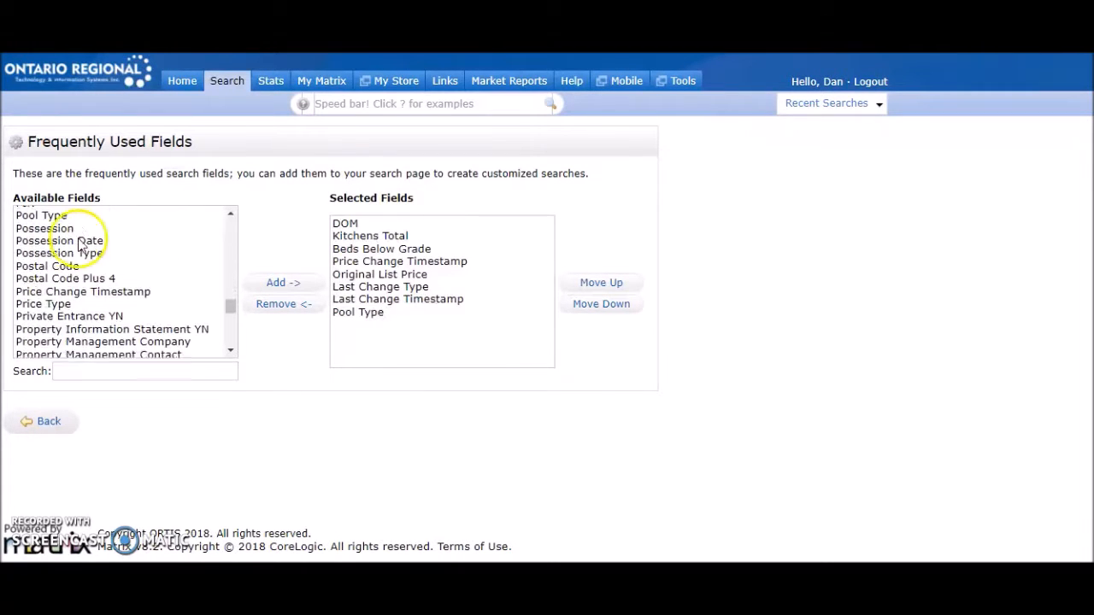
{"action": "left_click", "coordinate": [48, 428]}
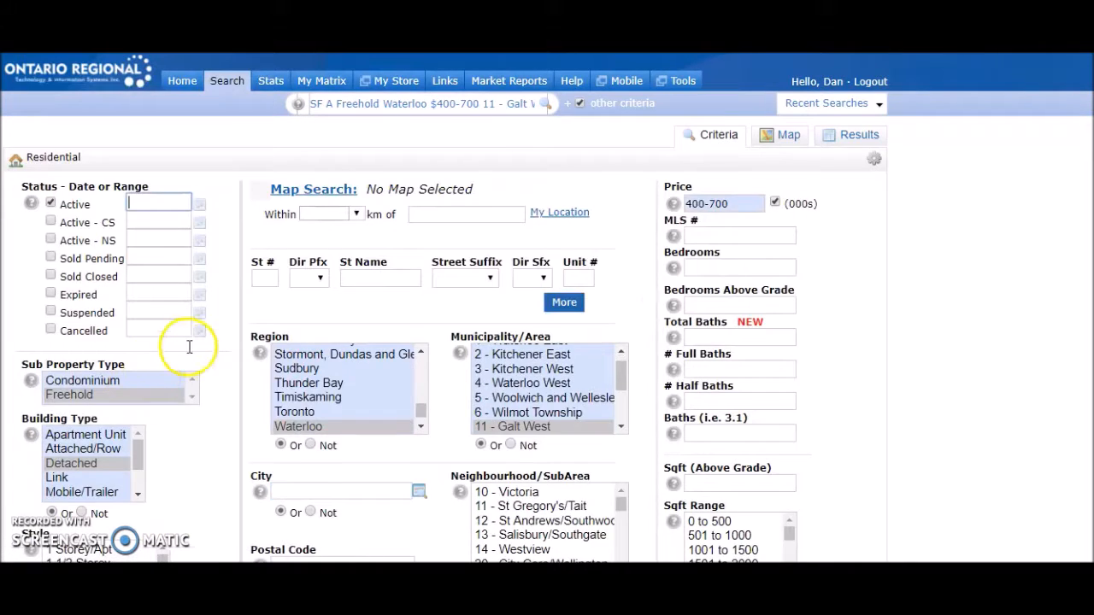
- Try a DOM criterion of 30+ in the Additional Fields and clear it again
{"action": "scroll", "coordinate": [184, 350], "scroll_direction": "down", "scroll_amount": 8}
{"action": "scroll", "coordinate": [154, 372], "scroll_direction": "down", "scroll_amount": 5}
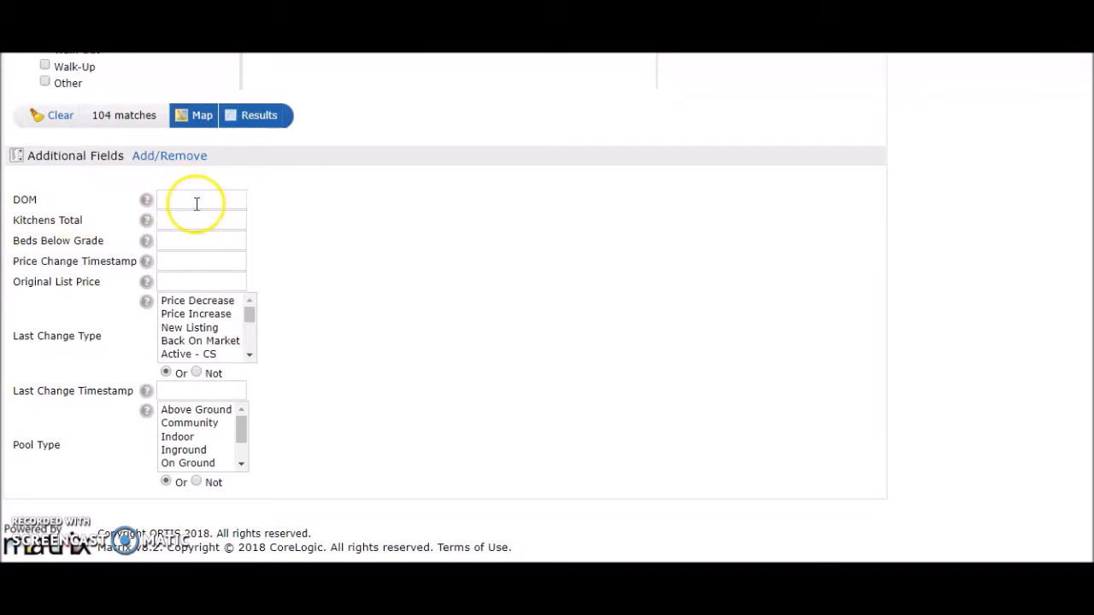
{"action": "mouse_move", "coordinate": [193, 205]}
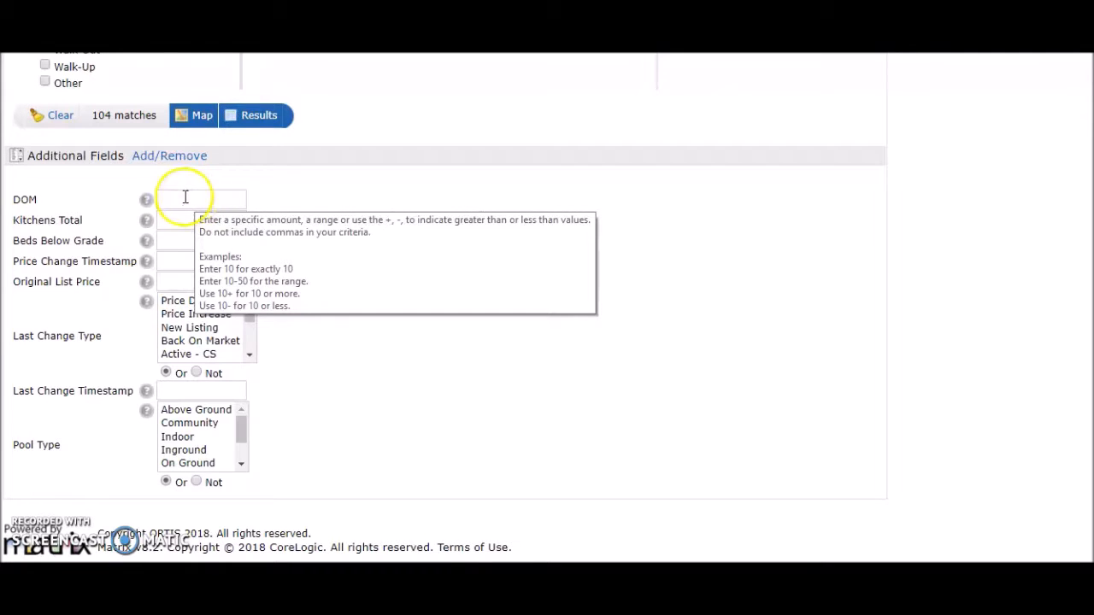
{"action": "left_click", "coordinate": [172, 200]}
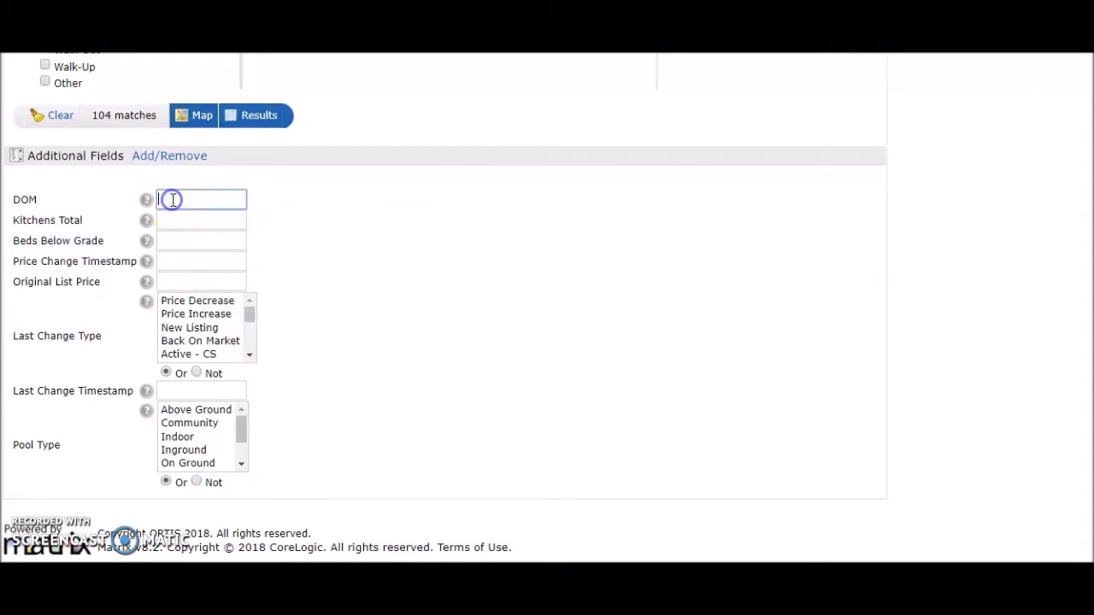
{"action": "type", "text": "30+"}
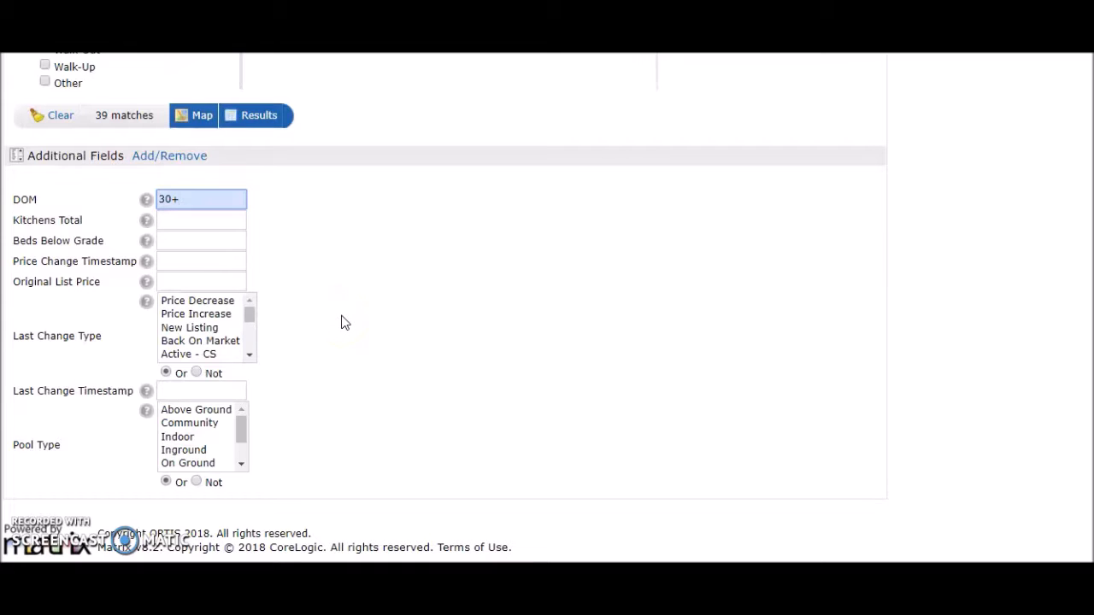
{"action": "left_click", "coordinate": [336, 327]}
{"action": "left_click", "coordinate": [347, 325]}
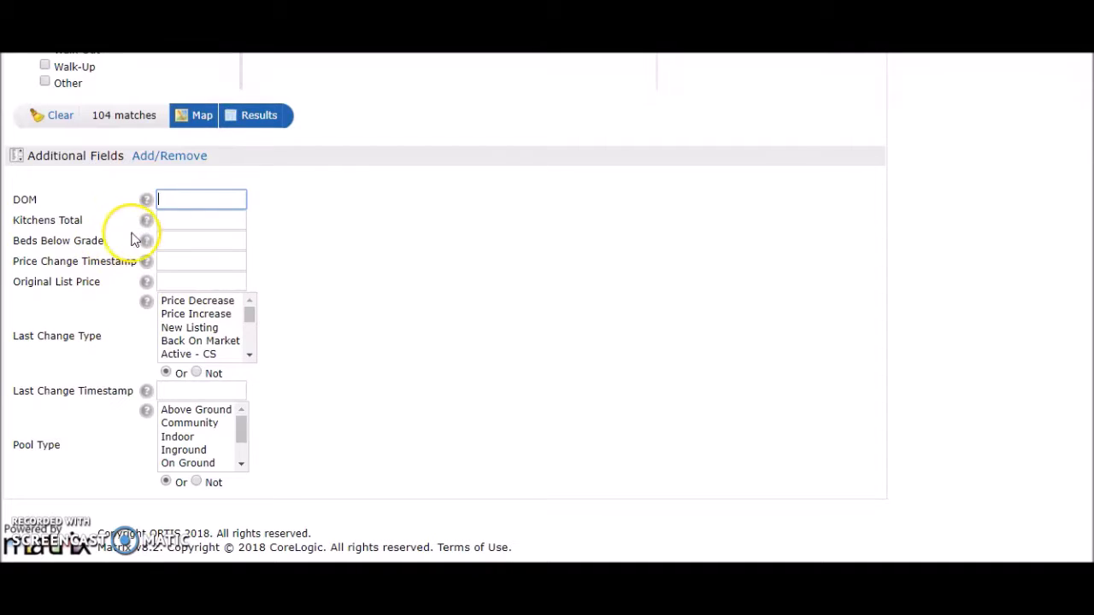
- Examine the Kitchens Total, Price Change Timestamp, Last Change Type and Pool Type criteria in the Additional Fields
{"action": "mouse_move", "coordinate": [165, 220]}
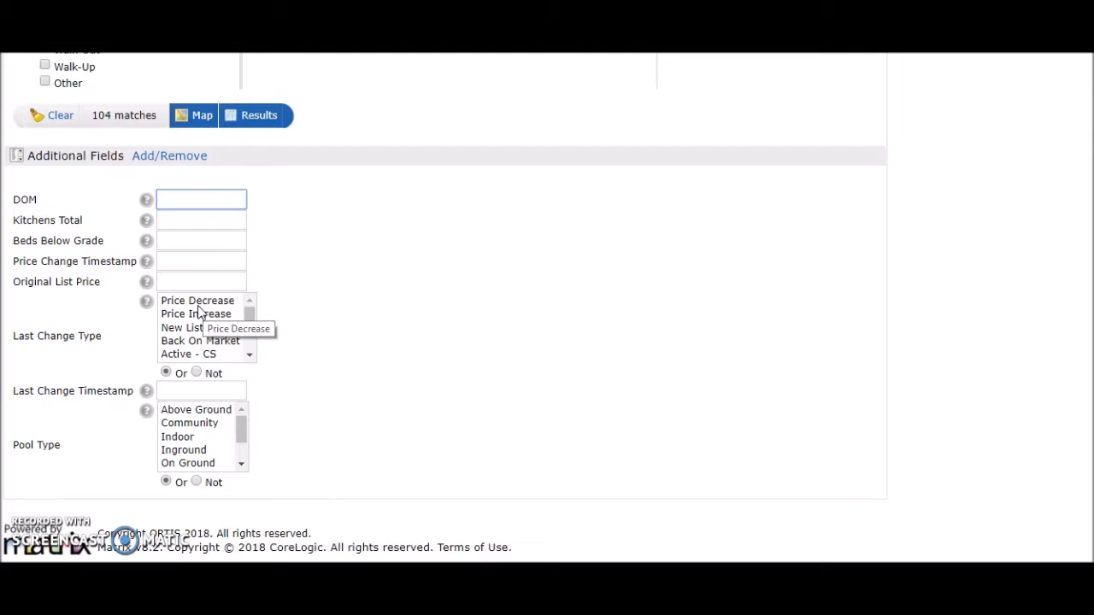
{"action": "mouse_move", "coordinate": [181, 271]}
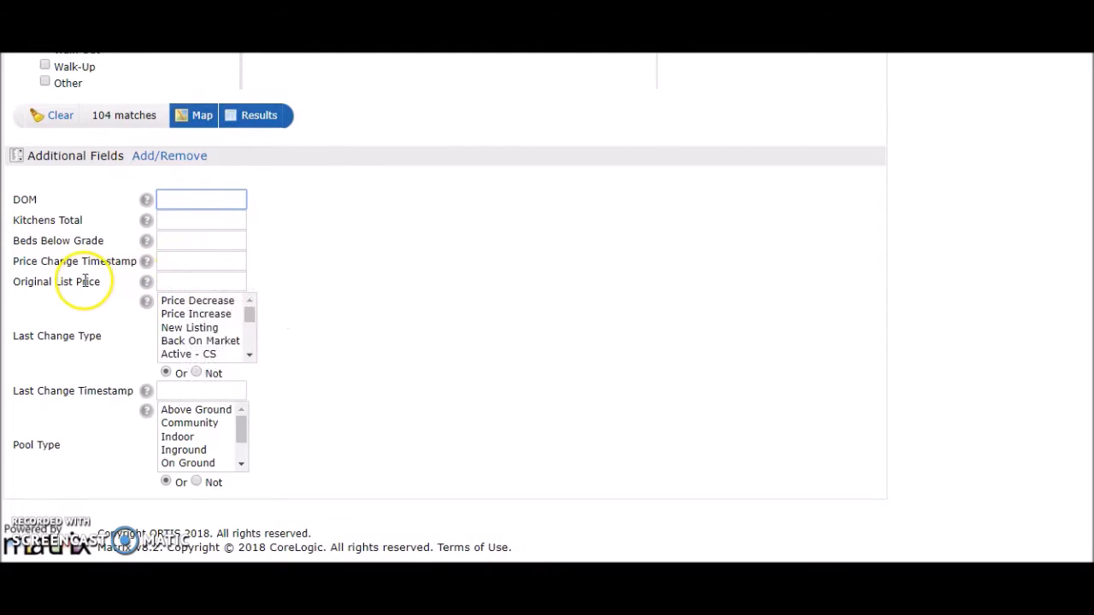
{"action": "left_click", "coordinate": [167, 260]}
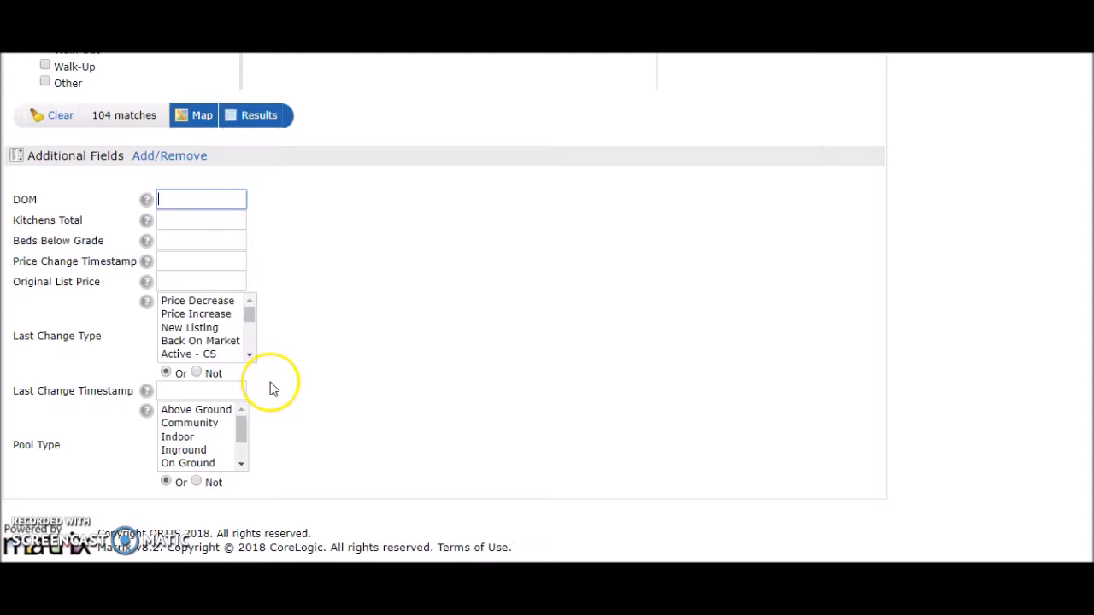
{"action": "scroll", "coordinate": [197, 439], "scroll_direction": "down", "scroll_amount": 1}
{"action": "scroll", "coordinate": [199, 440], "scroll_direction": "up", "scroll_amount": 1}
{"action": "left_click", "coordinate": [199, 441]}
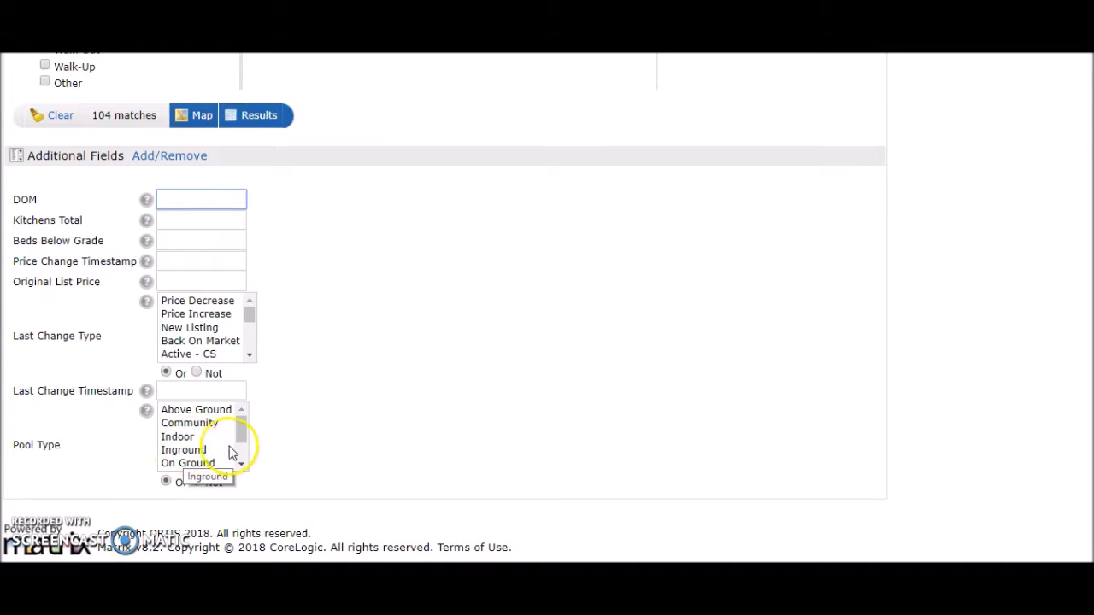
- Open the Map Search for the current criteria on the area around Concession 1 and Saginaw Pkwy
{"action": "scroll", "coordinate": [494, 459], "scroll_direction": "up", "scroll_amount": 3}
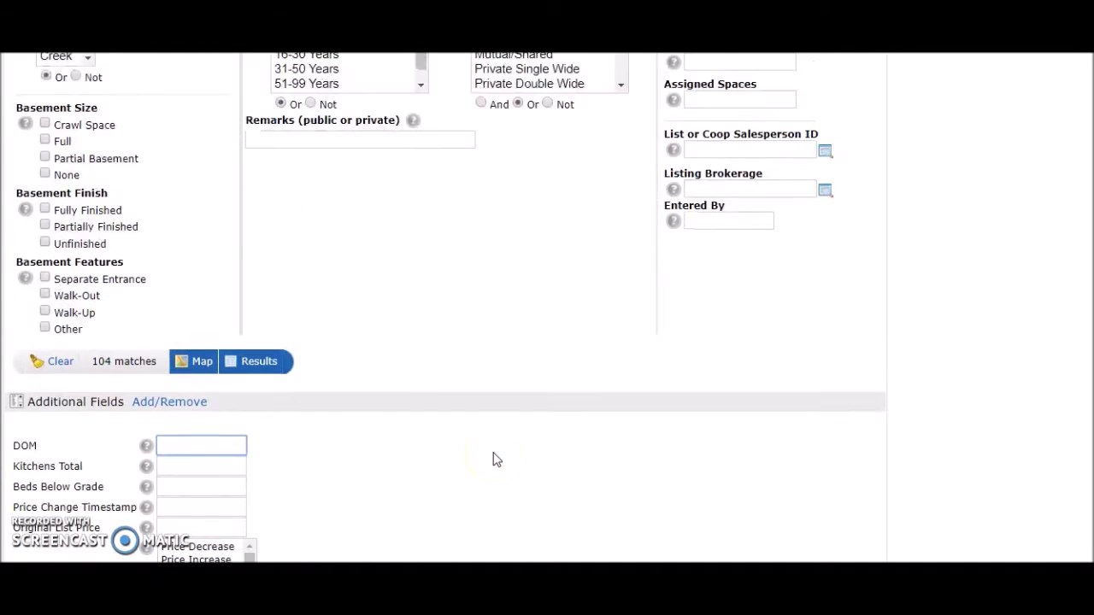
{"action": "scroll", "coordinate": [466, 460], "scroll_direction": "up", "scroll_amount": 3}
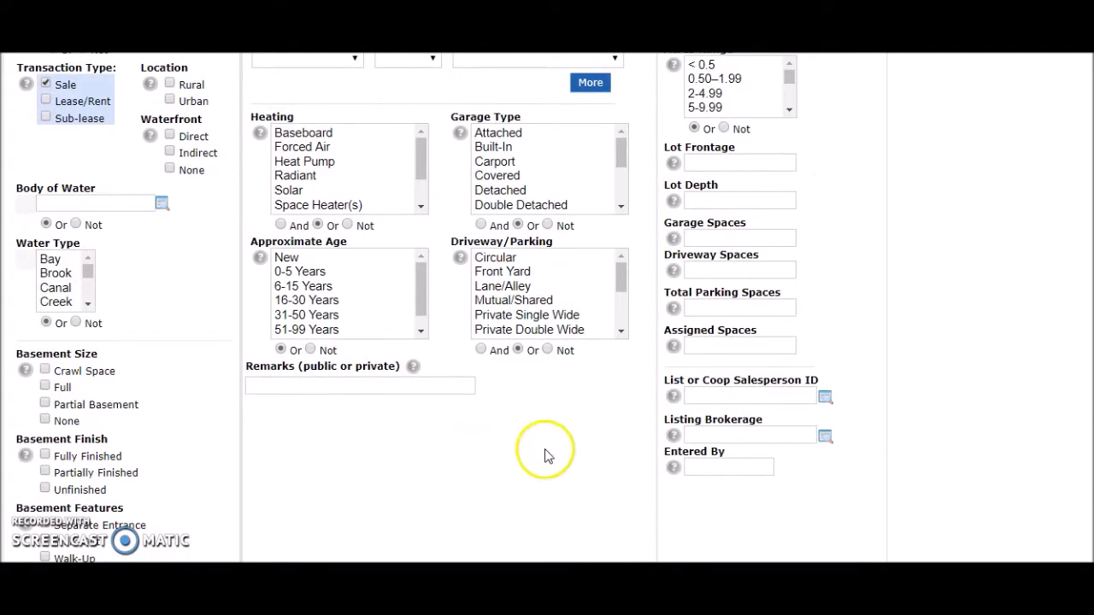
{"action": "scroll", "coordinate": [624, 520], "scroll_direction": "up", "scroll_amount": 6}
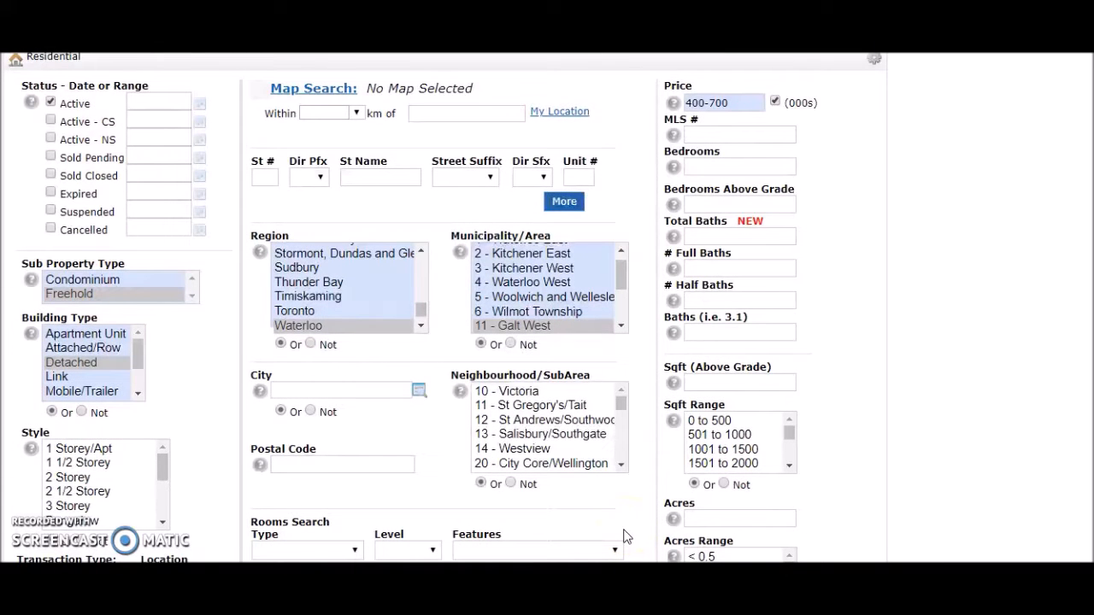
{"action": "scroll", "coordinate": [606, 464], "scroll_direction": "up", "scroll_amount": 1}
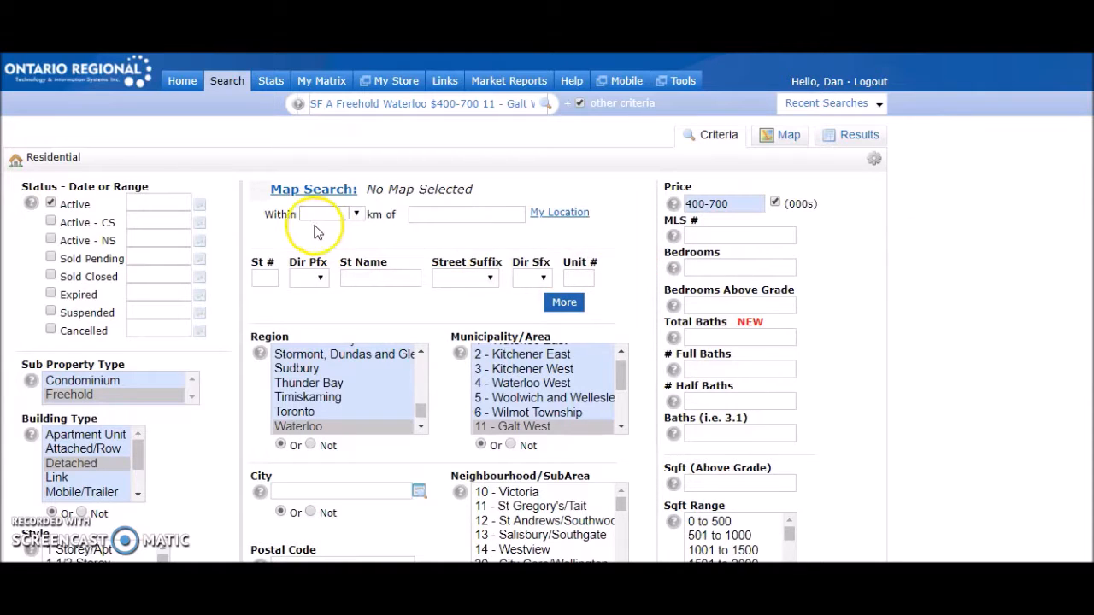
{"action": "left_click", "coordinate": [305, 198]}
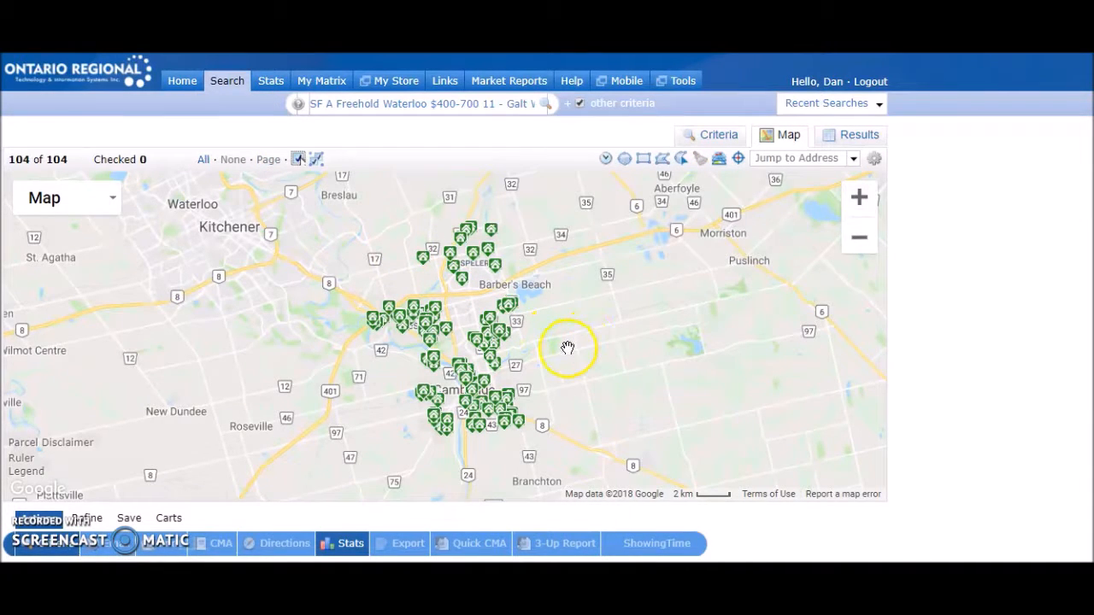
{"action": "scroll", "coordinate": [568, 348], "scroll_direction": "up", "scroll_amount": 4}
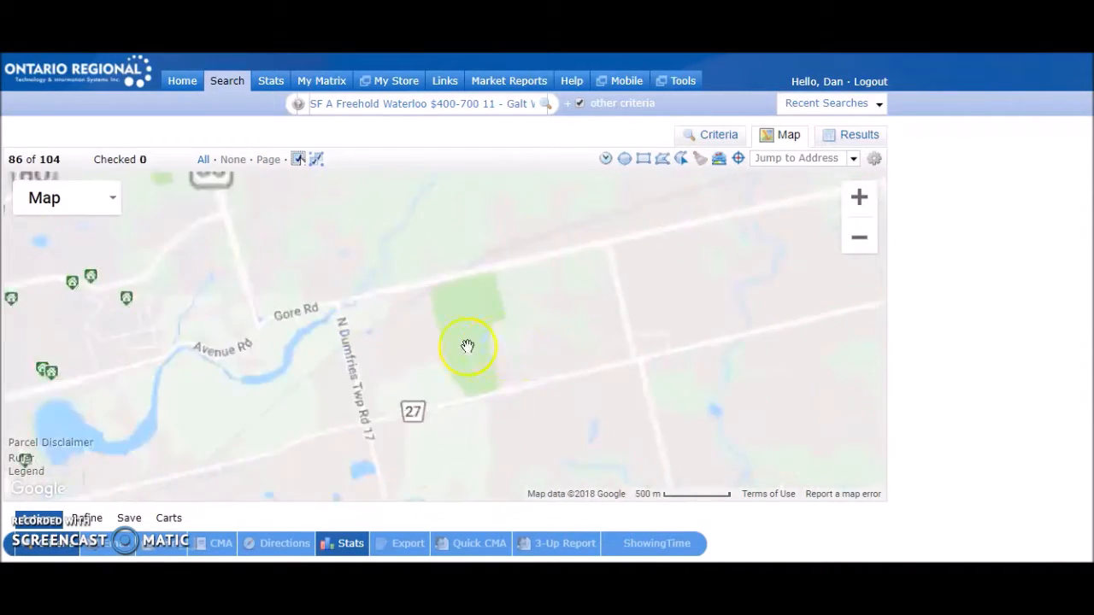
{"action": "left_click_drag", "start_coordinate": [363, 267], "coordinate": [764, 440]}
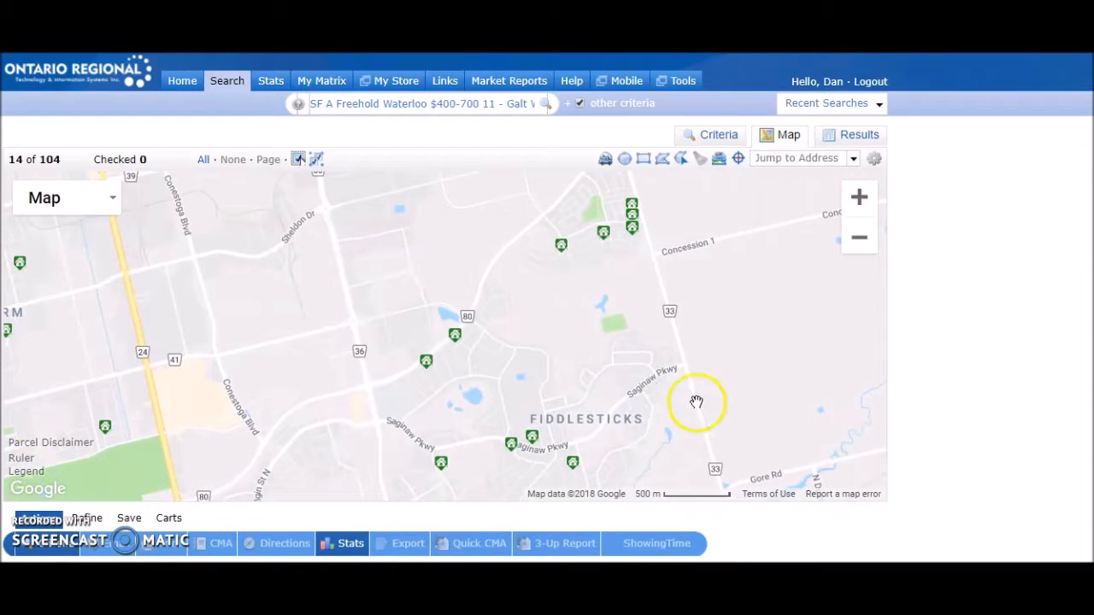
{"action": "left_click_drag", "start_coordinate": [584, 330], "coordinate": [630, 447]}
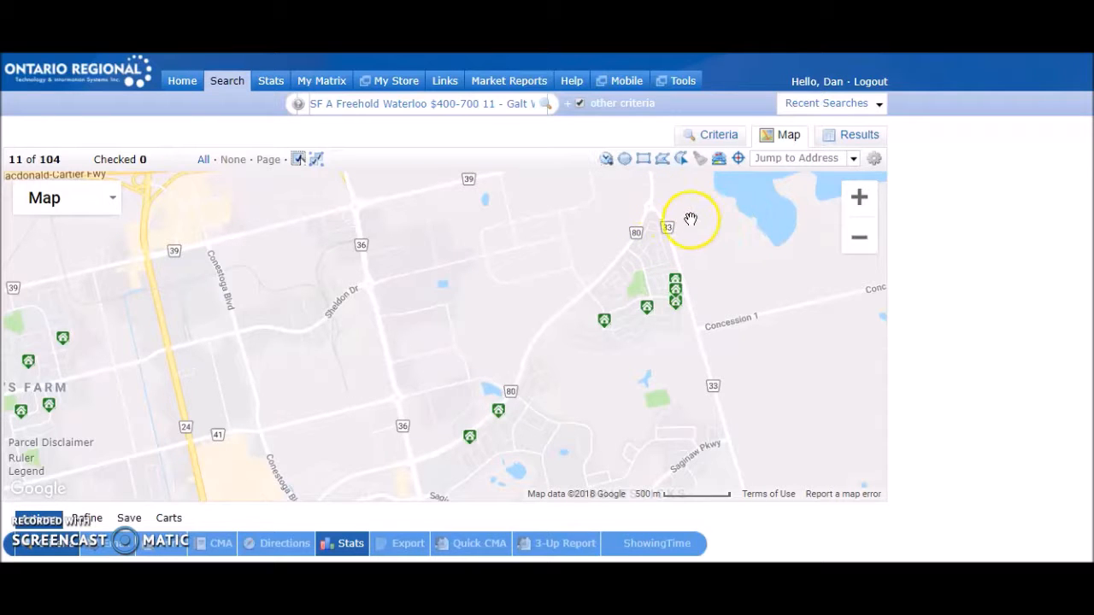
- Draw a radius search circle of about 0.83 km centred on the neighbourhood just west of road 33, near Concession 1
{"action": "left_click", "coordinate": [626, 161]}
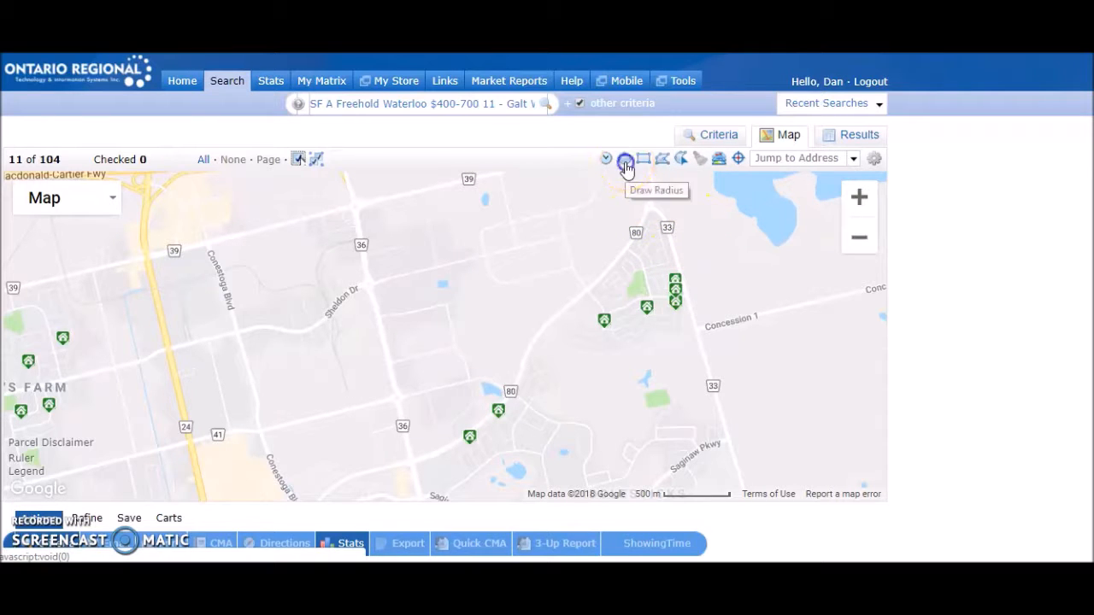
{"action": "left_click", "coordinate": [646, 291]}
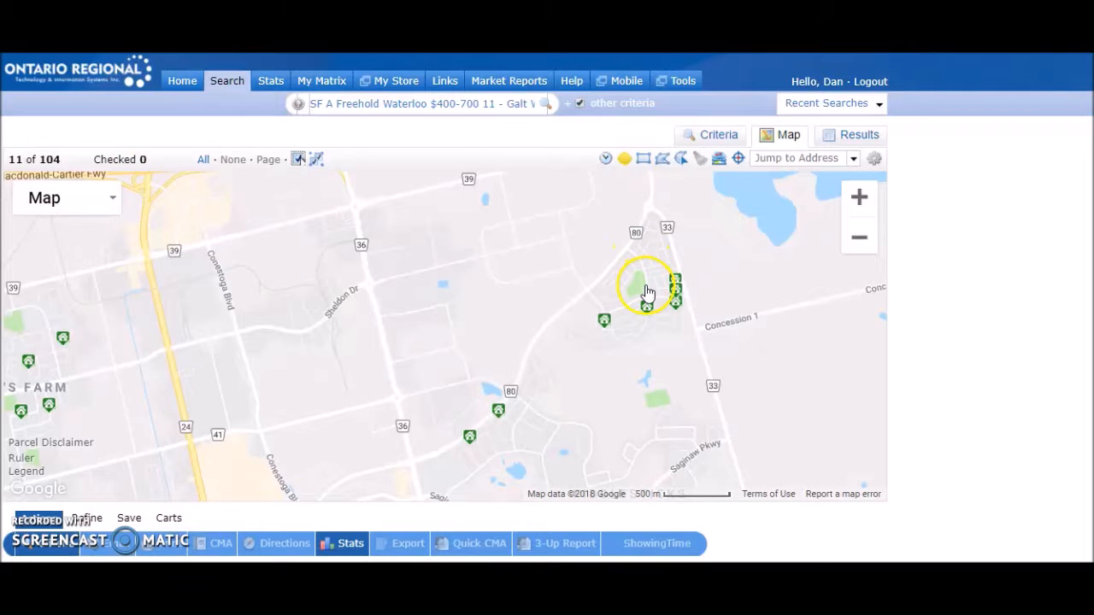
{"action": "left_click_drag", "start_coordinate": [645, 290], "coordinate": [747, 339]}
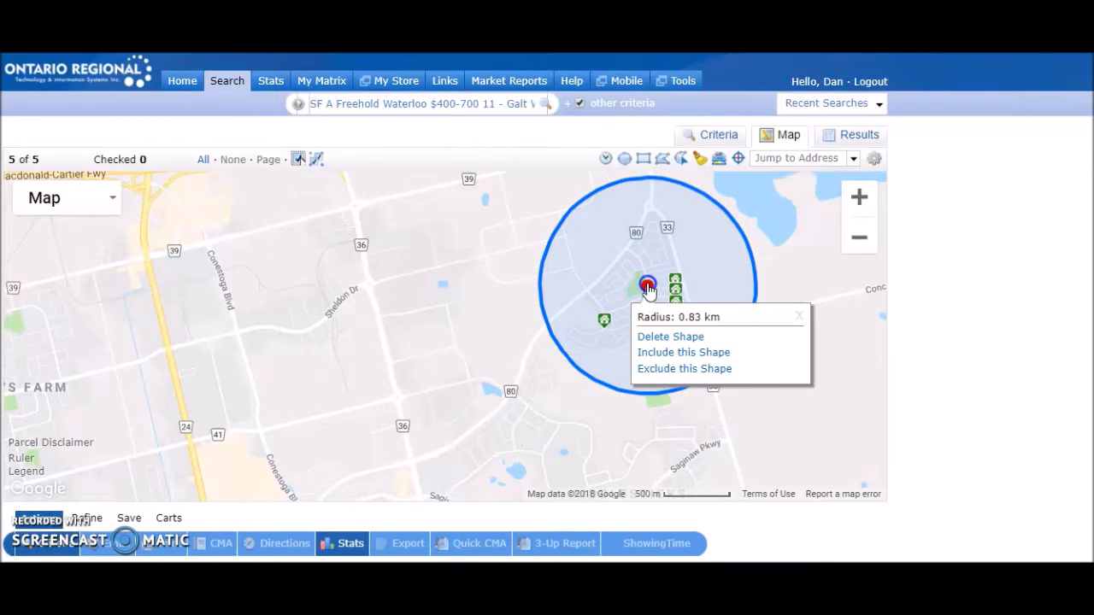
- Shift the radius circle slightly west and clear it from the map
{"action": "left_click_drag", "start_coordinate": [647, 286], "coordinate": [625, 289]}
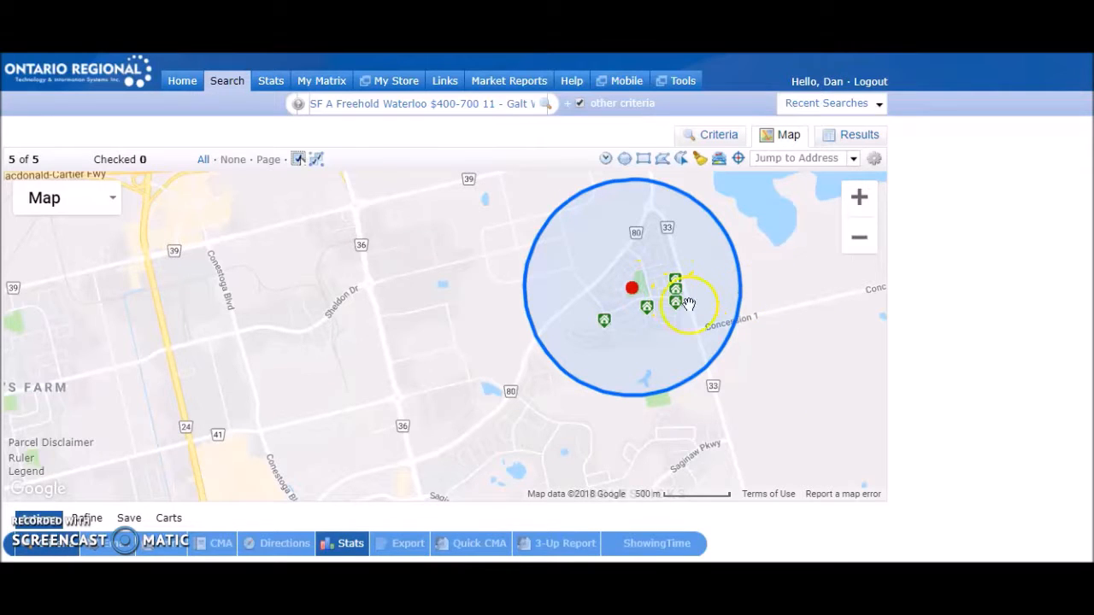
{"action": "left_click", "coordinate": [667, 280]}
{"action": "left_click", "coordinate": [701, 159]}
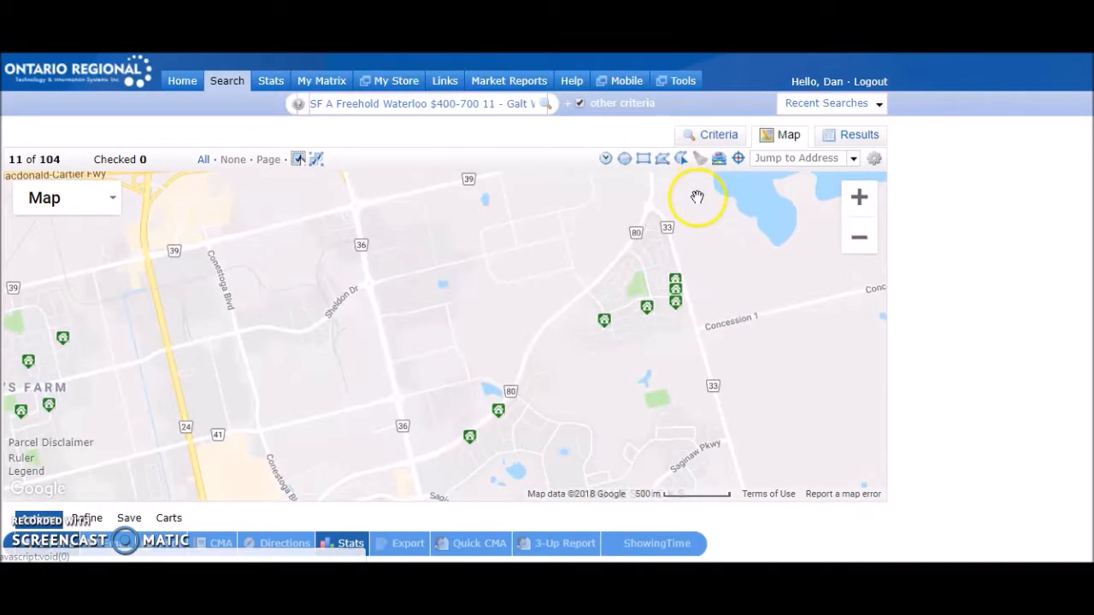
- Draw a seven-point polygon search area around roads 80 and 33, from north of Concession 1 down to Saginaw Pkwy, and clear it from the map
{"action": "left_click", "coordinate": [662, 160]}
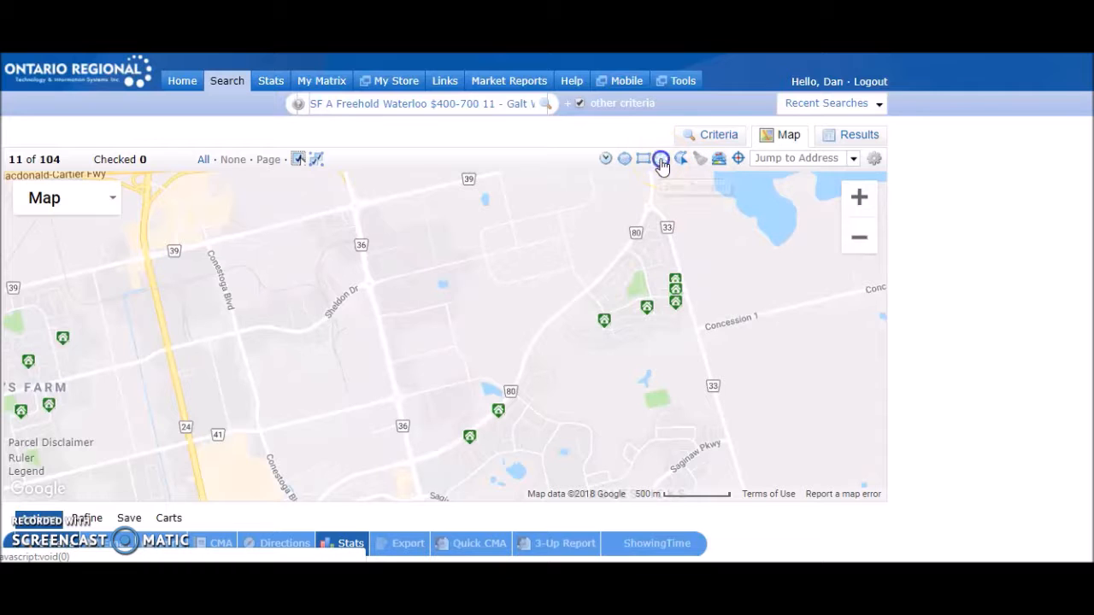
{"action": "left_click", "coordinate": [443, 229]}
{"action": "left_click", "coordinate": [435, 339]}
{"action": "left_click", "coordinate": [509, 349]}
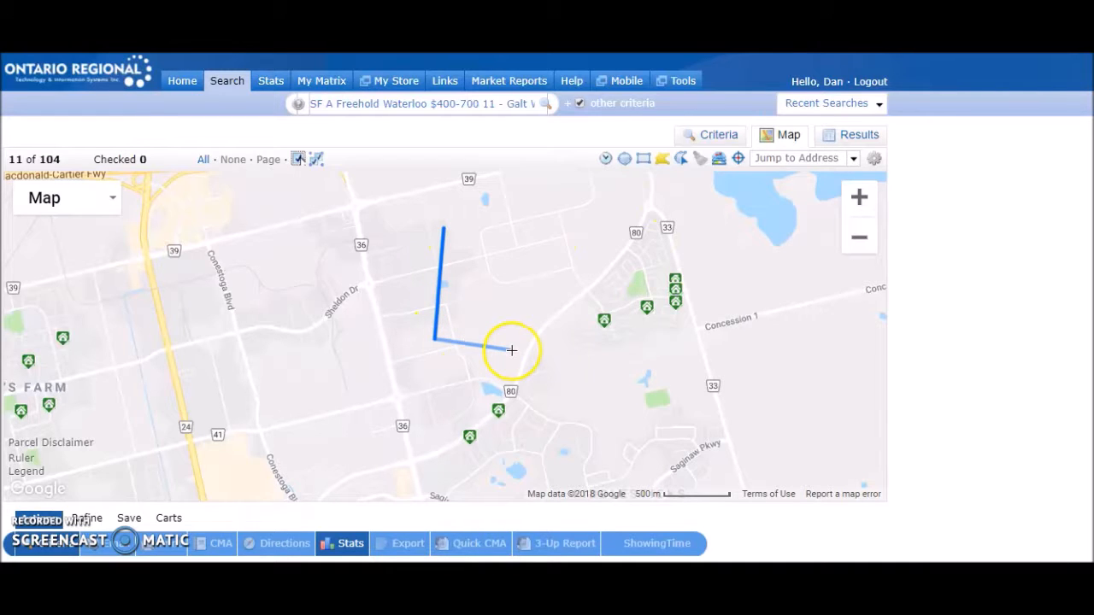
{"action": "left_click", "coordinate": [521, 341]}
{"action": "left_click", "coordinate": [561, 471]}
{"action": "left_click", "coordinate": [744, 456]}
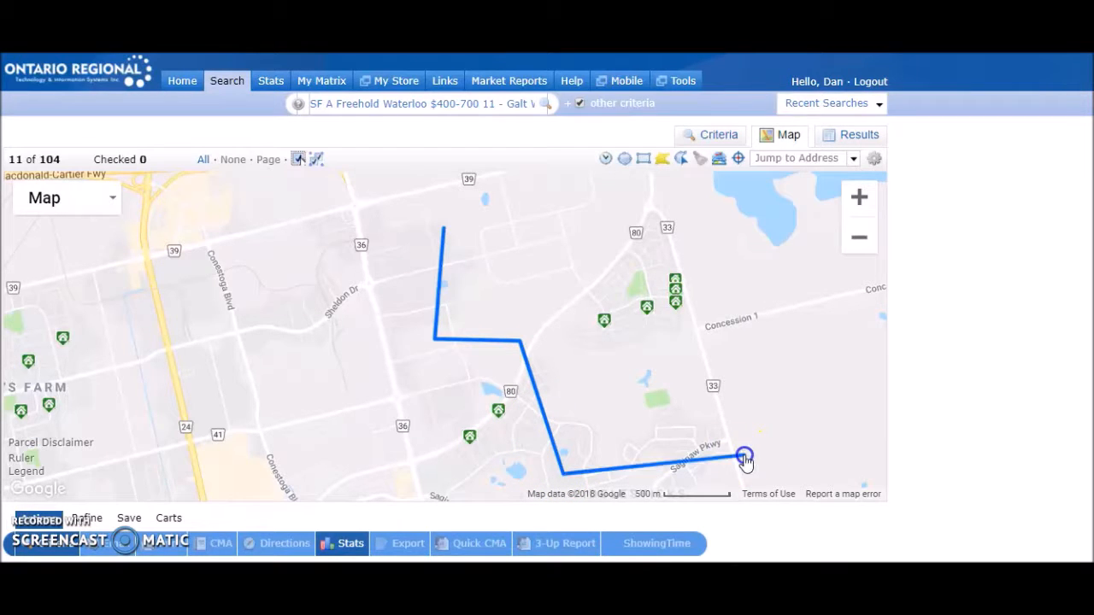
{"action": "left_click", "coordinate": [742, 298]}
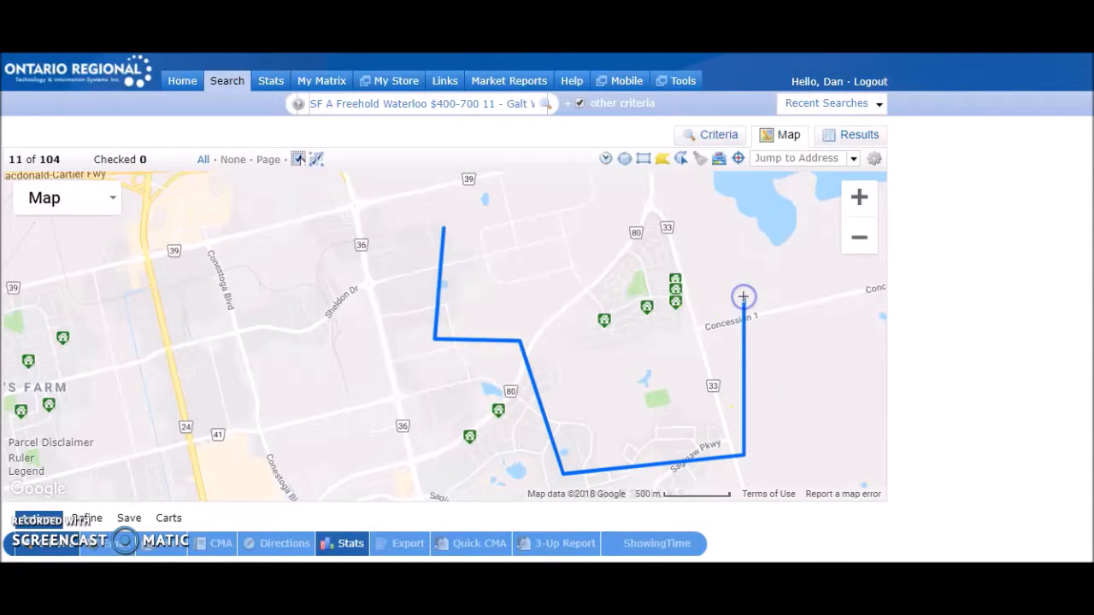
{"action": "left_click", "coordinate": [557, 201]}
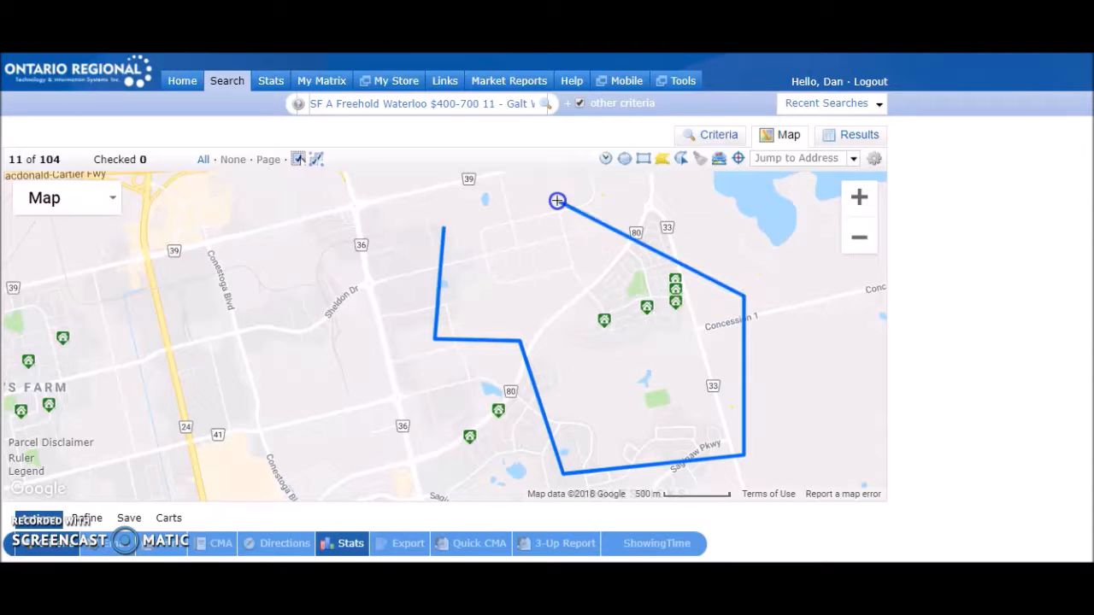
{"action": "left_click", "coordinate": [443, 229]}
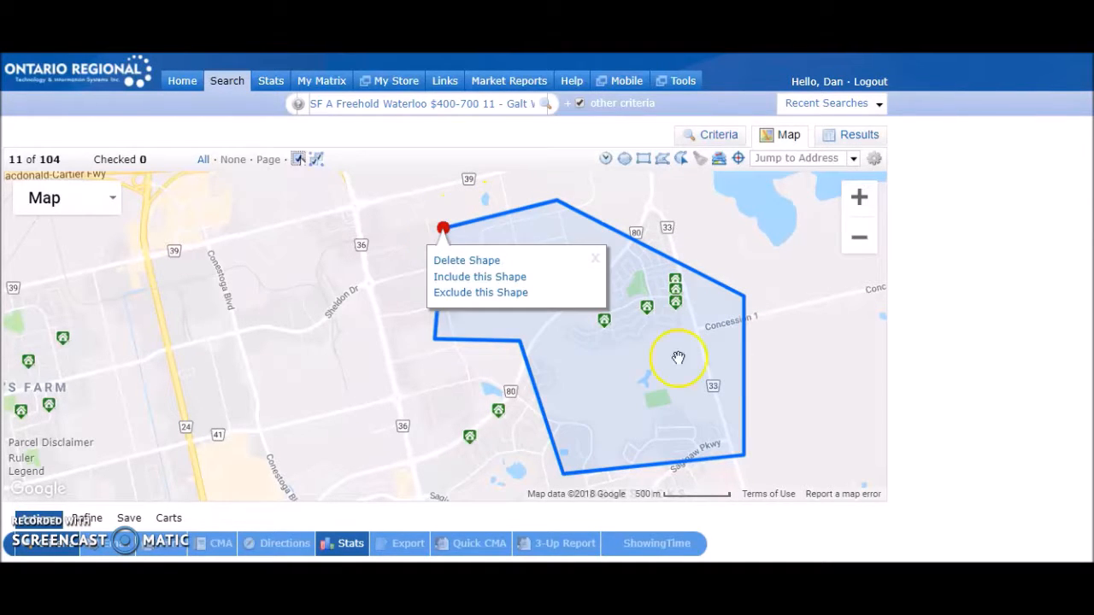
{"action": "left_click", "coordinate": [885, 304]}
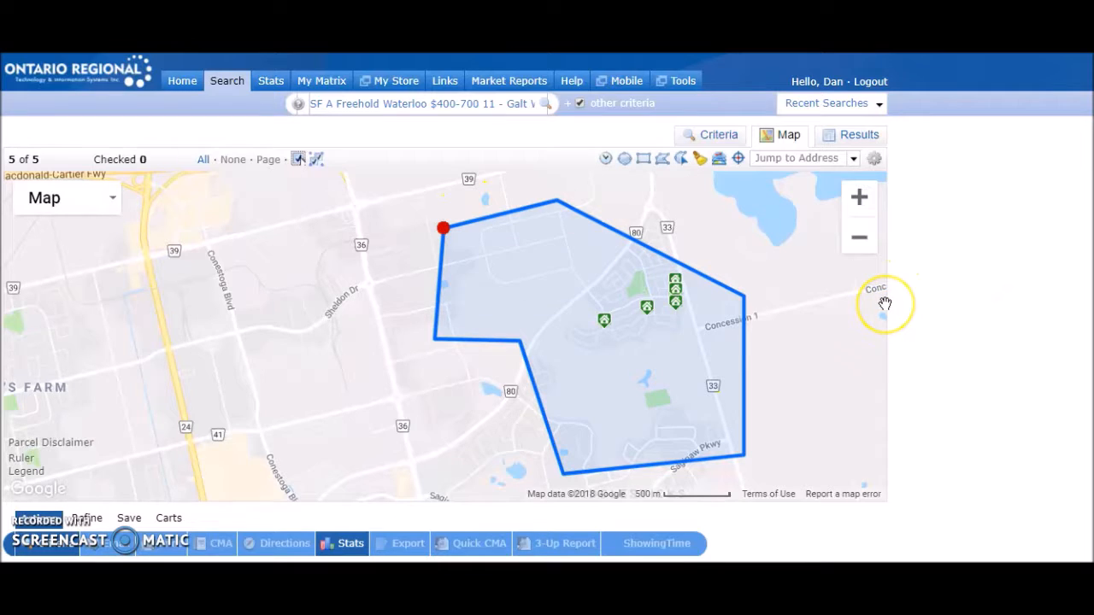
{"action": "left_click", "coordinate": [701, 165]}
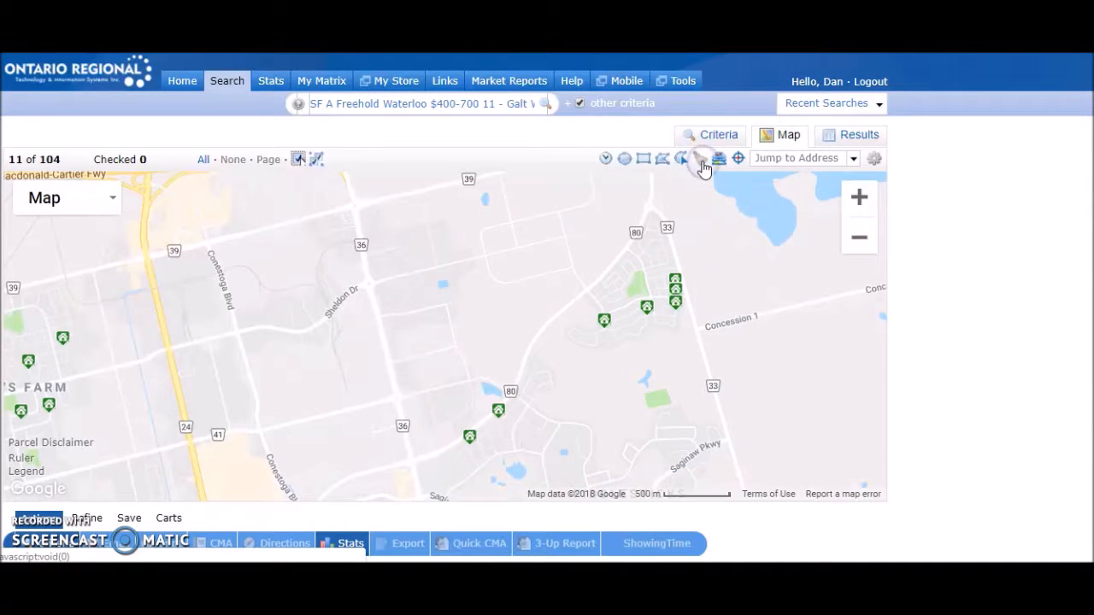
- Return to the residential search criteria form and look over the selected criteria
{"action": "left_click", "coordinate": [715, 138]}
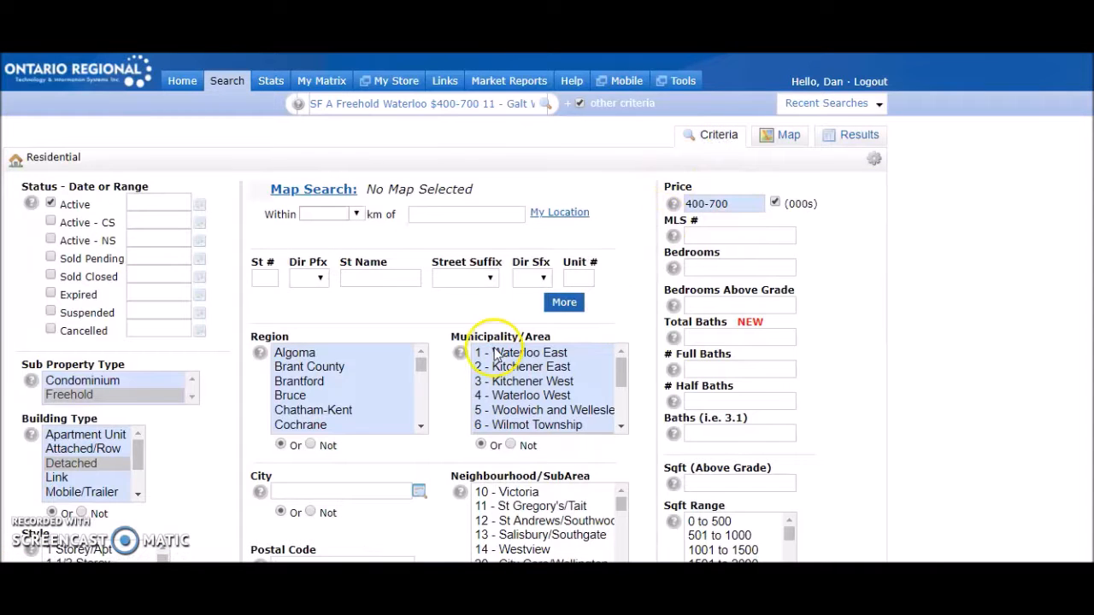
{"action": "scroll", "coordinate": [578, 409], "scroll_direction": "down", "scroll_amount": 3}
{"action": "scroll", "coordinate": [549, 393], "scroll_direction": "up", "scroll_amount": 3}
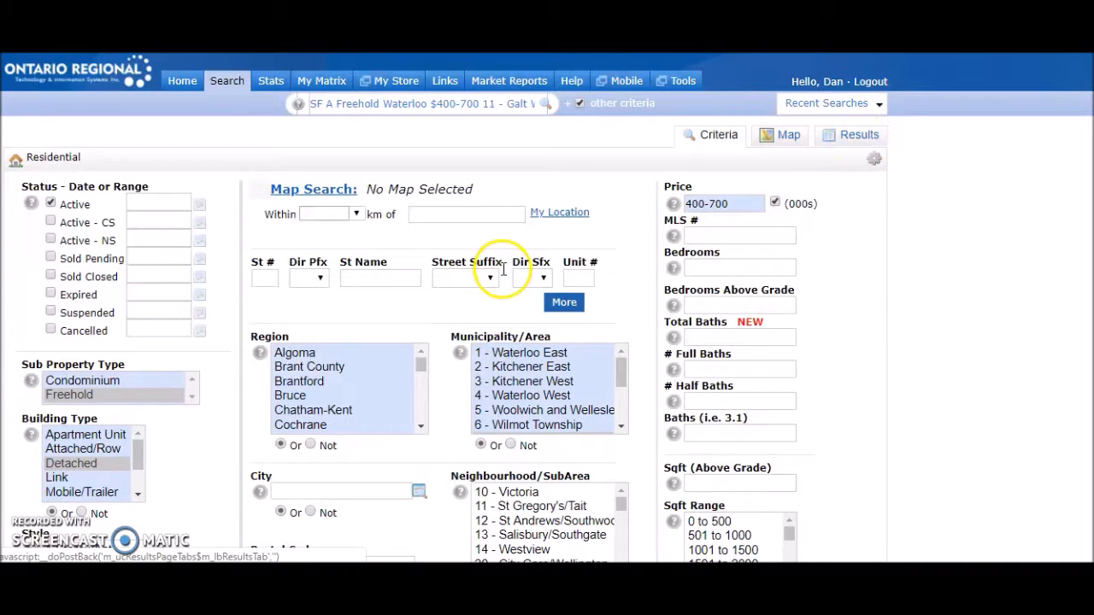
- Open the results for the current criteria and look through the single-line listings from Galt West to Preston
{"action": "left_click", "coordinate": [862, 141]}
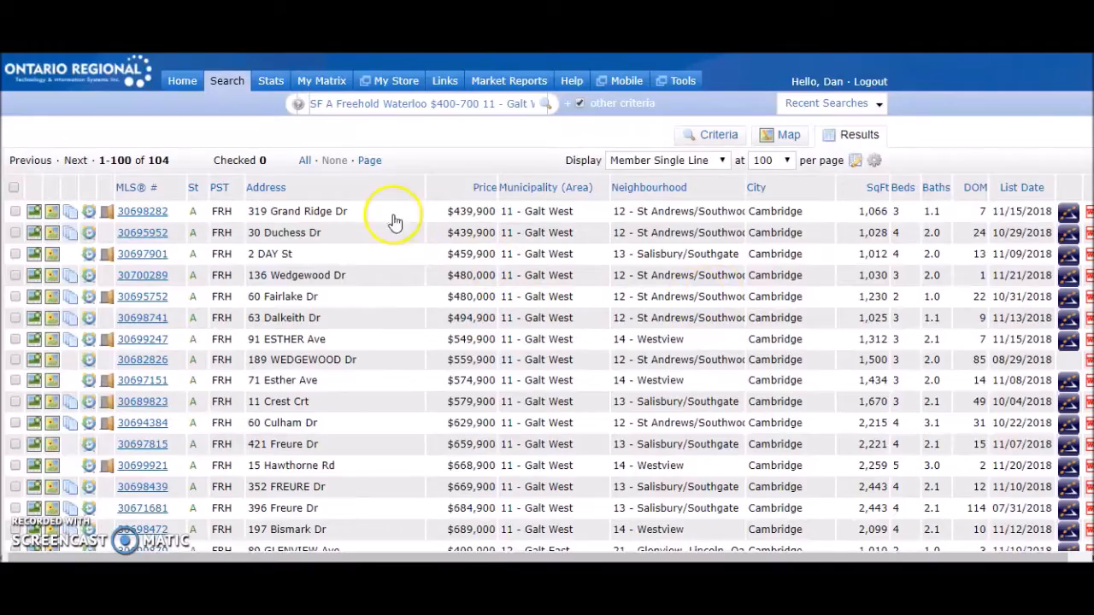
{"action": "scroll", "coordinate": [367, 215], "scroll_direction": "down", "scroll_amount": 5}
{"action": "scroll", "coordinate": [336, 258], "scroll_direction": "down", "scroll_amount": 15}
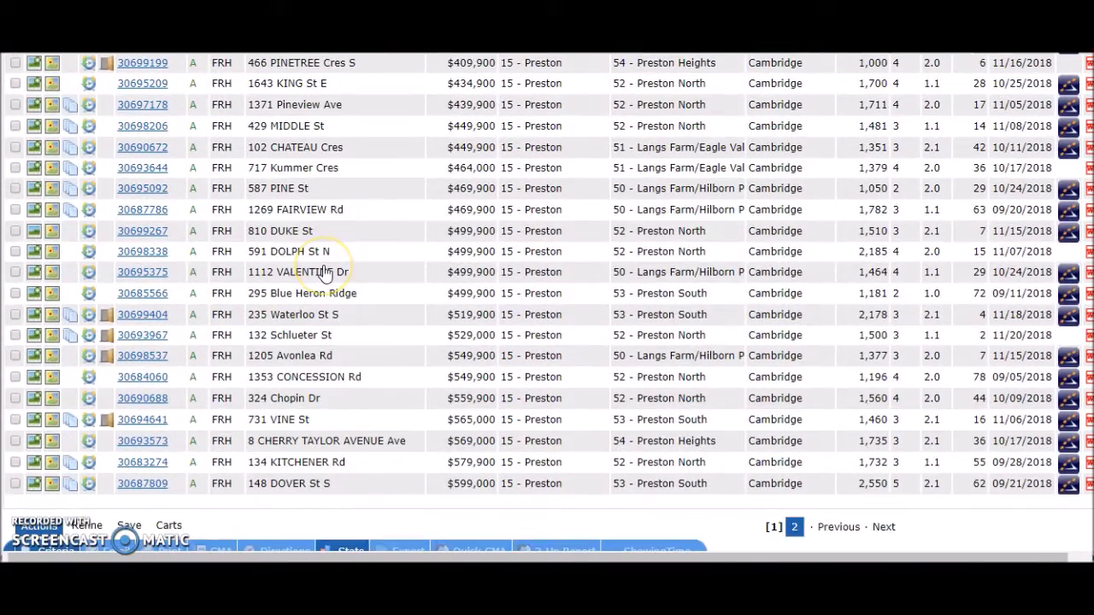
{"action": "scroll", "coordinate": [325, 272], "scroll_direction": "up", "scroll_amount": 18}
{"action": "scroll", "coordinate": [325, 272], "scroll_direction": "up", "scroll_amount": 3}
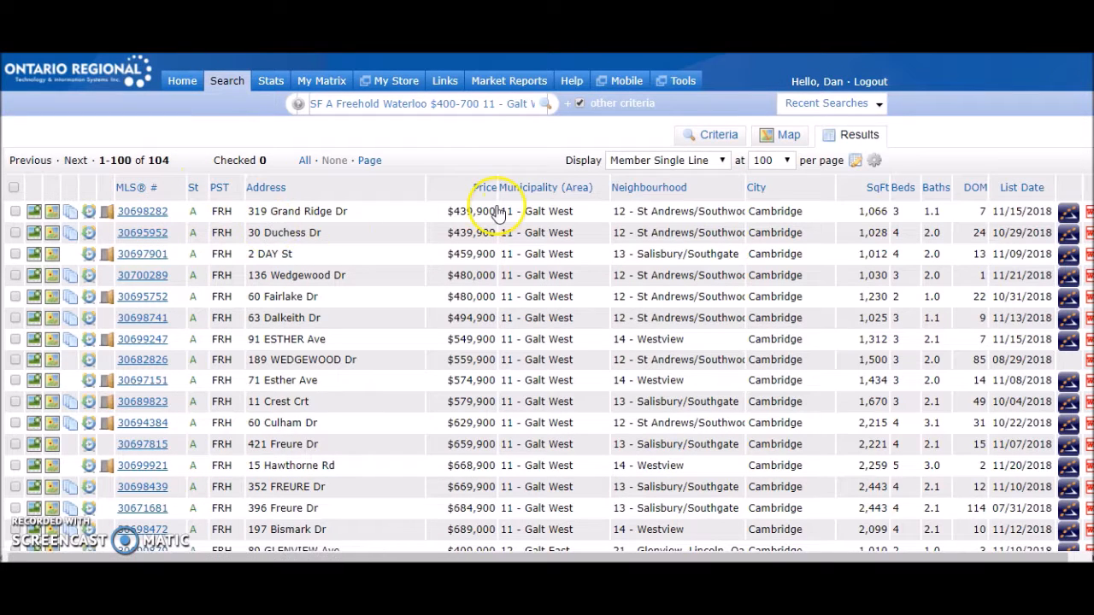
- View the full details of the second Galt West listing, read through them, and return to the Member Single Line results
{"action": "left_click", "coordinate": [137, 239]}
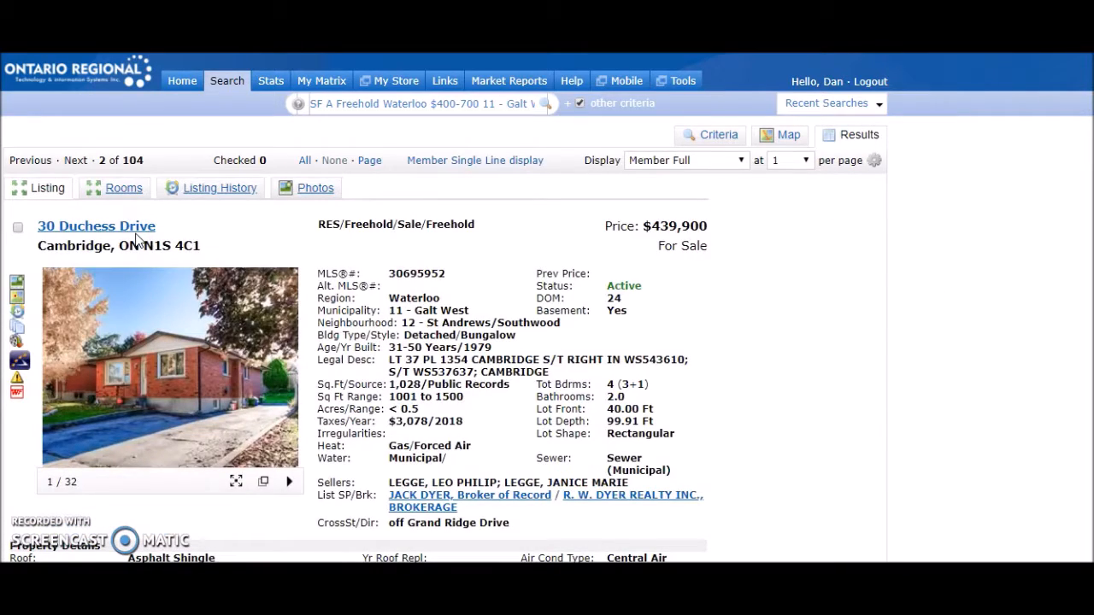
{"action": "scroll", "coordinate": [488, 281], "scroll_direction": "down", "scroll_amount": 7}
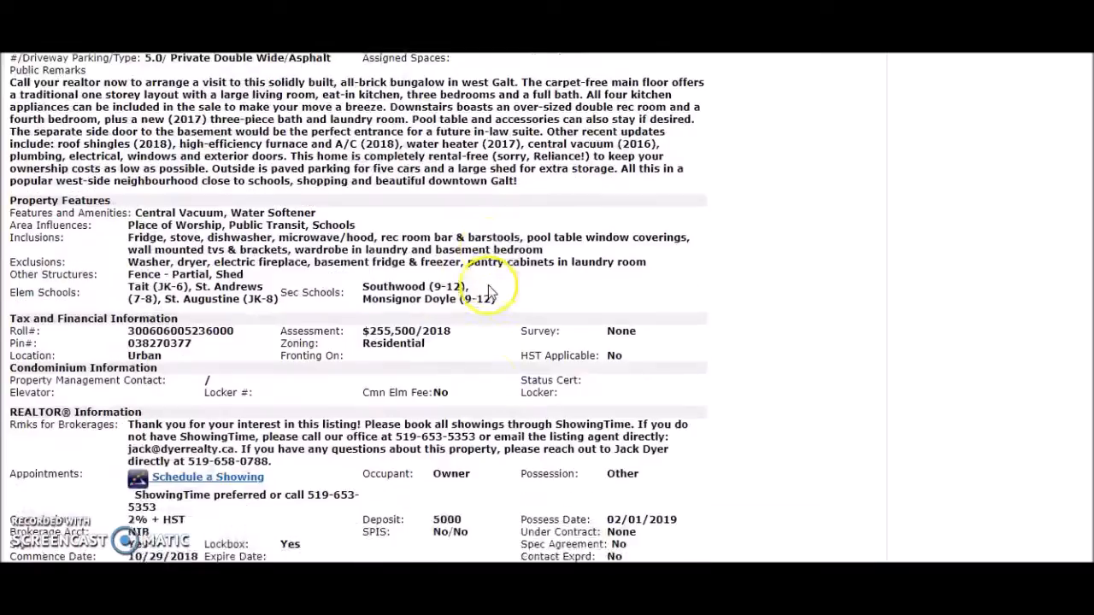
{"action": "scroll", "coordinate": [490, 293], "scroll_direction": "down", "scroll_amount": 4}
{"action": "scroll", "coordinate": [490, 292], "scroll_direction": "up", "scroll_amount": 11}
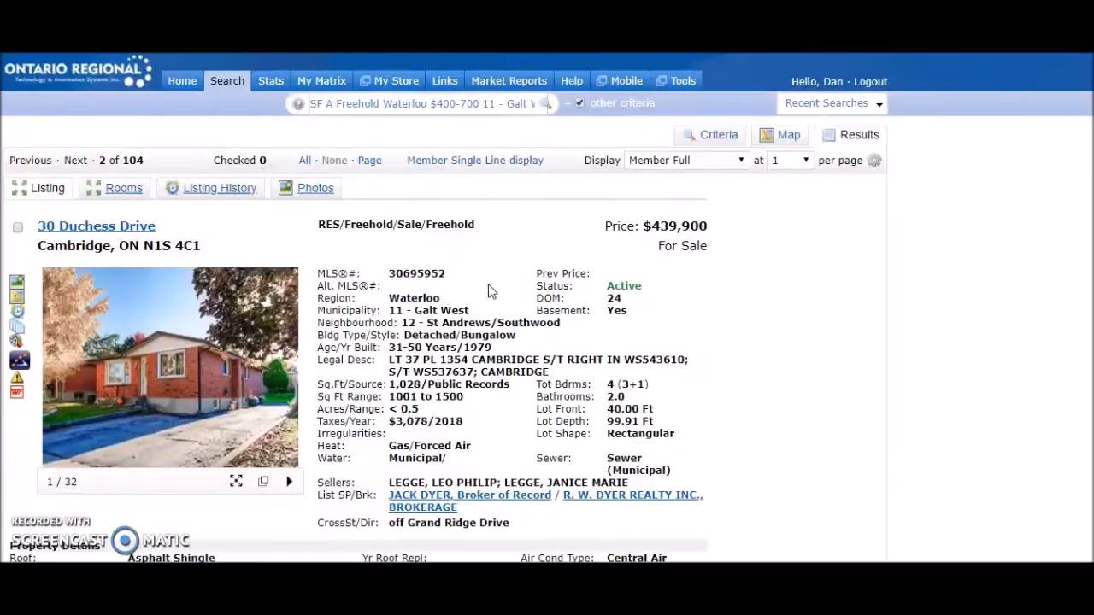
{"action": "left_click", "coordinate": [462, 167]}
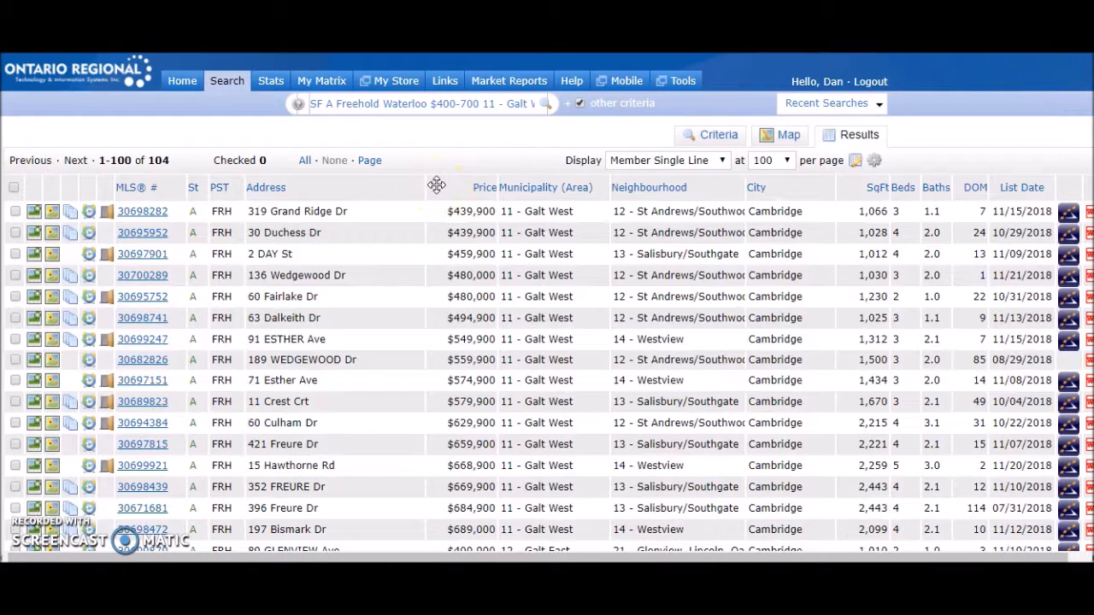
{"action": "left_click", "coordinate": [379, 191]}
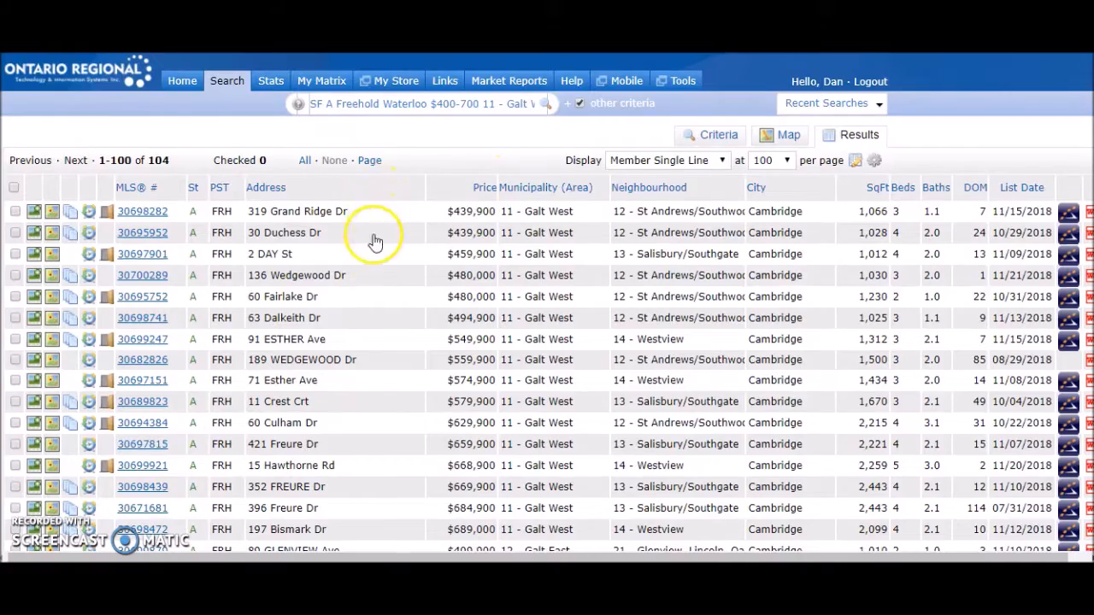
- Start a new Auto Email from the current search at the end of the results list
{"action": "scroll", "coordinate": [371, 247], "scroll_direction": "down", "scroll_amount": 15}
{"action": "scroll", "coordinate": [368, 250], "scroll_direction": "down", "scroll_amount": 10}
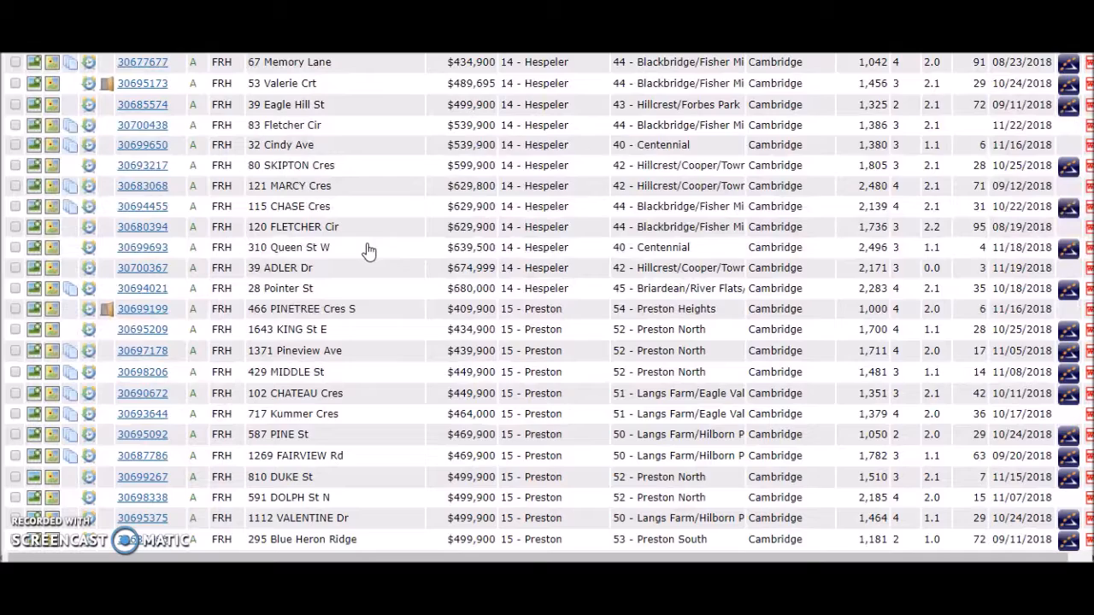
{"action": "scroll", "coordinate": [369, 251], "scroll_direction": "down", "scroll_amount": 5}
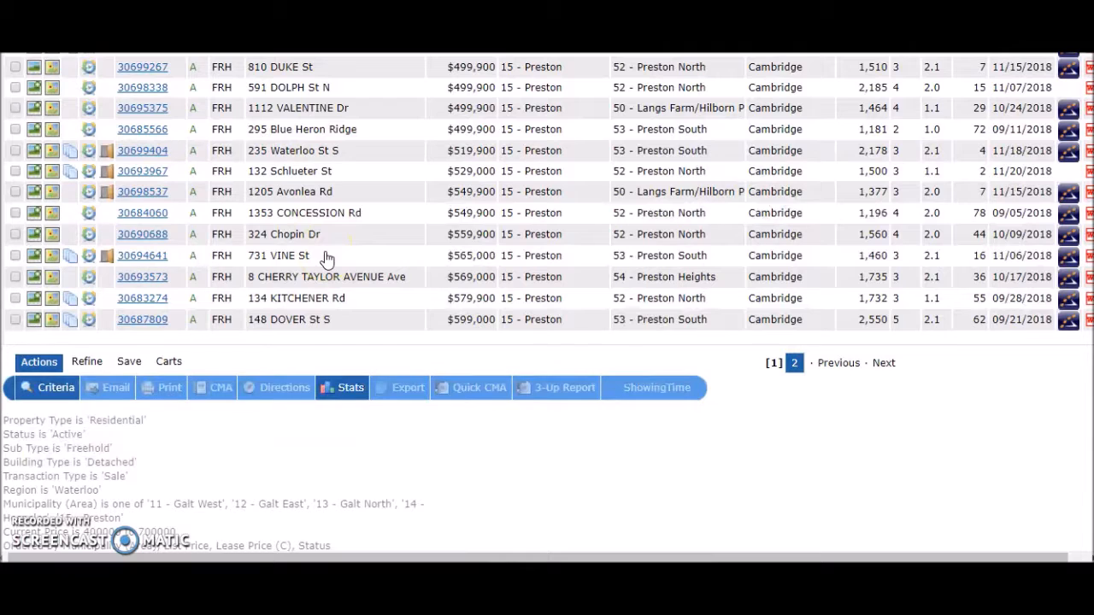
{"action": "left_click", "coordinate": [129, 363]}
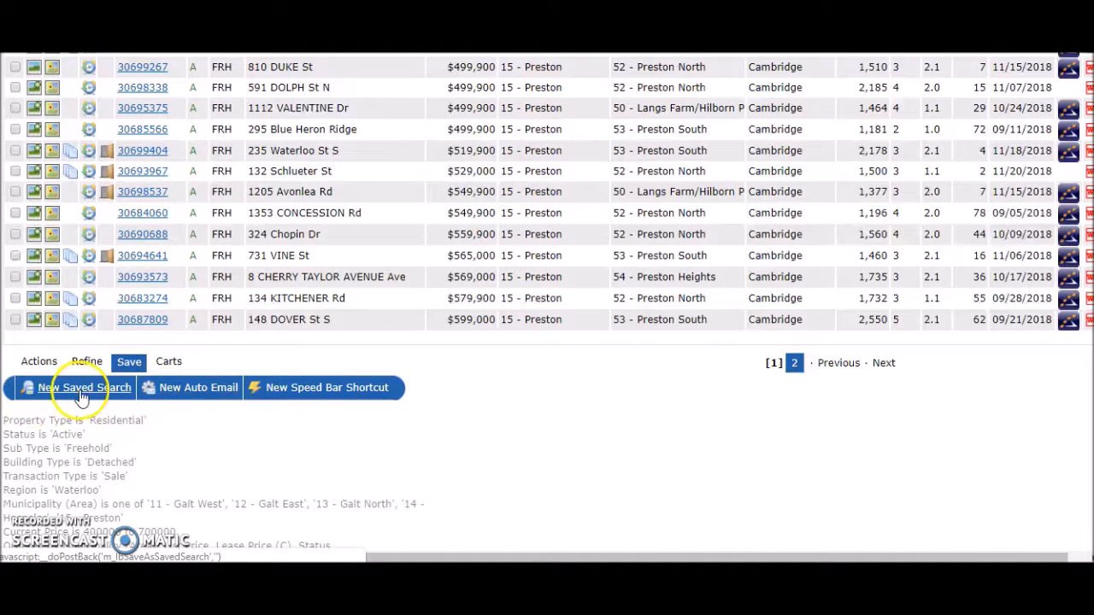
{"action": "left_click", "coordinate": [195, 390]}
{"action": "left_click", "coordinate": [168, 284]}
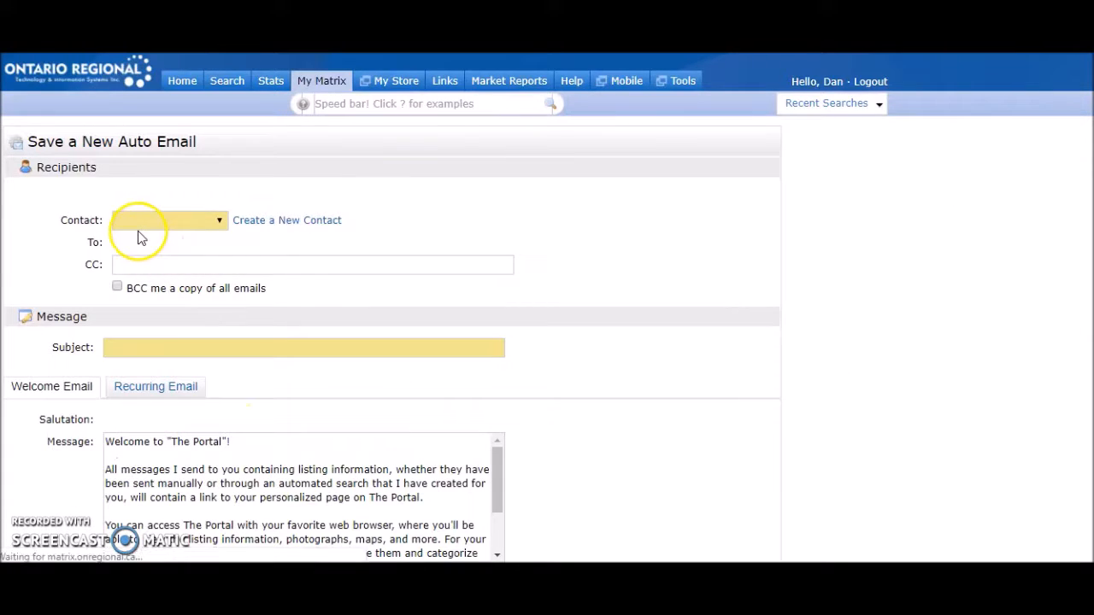
- Examine the new Auto Email's recipients, welcome message, criteria, settings and delivery schedule
{"action": "scroll", "coordinate": [133, 265], "scroll_direction": "down", "scroll_amount": 1}
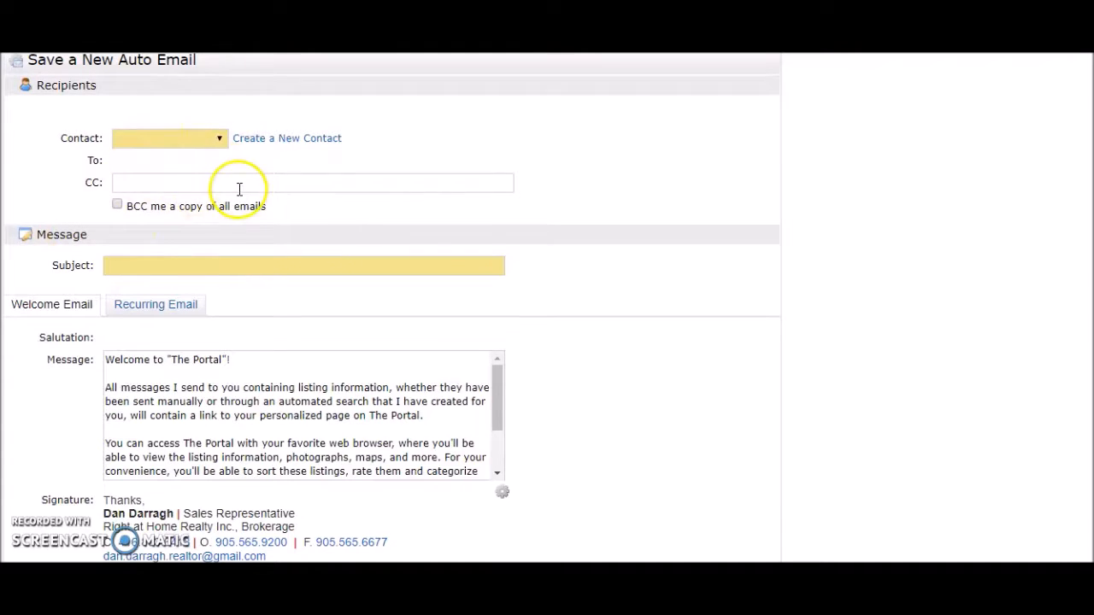
{"action": "scroll", "coordinate": [252, 187], "scroll_direction": "down", "scroll_amount": 3}
{"action": "scroll", "coordinate": [348, 215], "scroll_direction": "down", "scroll_amount": 1}
{"action": "scroll", "coordinate": [294, 361], "scroll_direction": "down", "scroll_amount": 5}
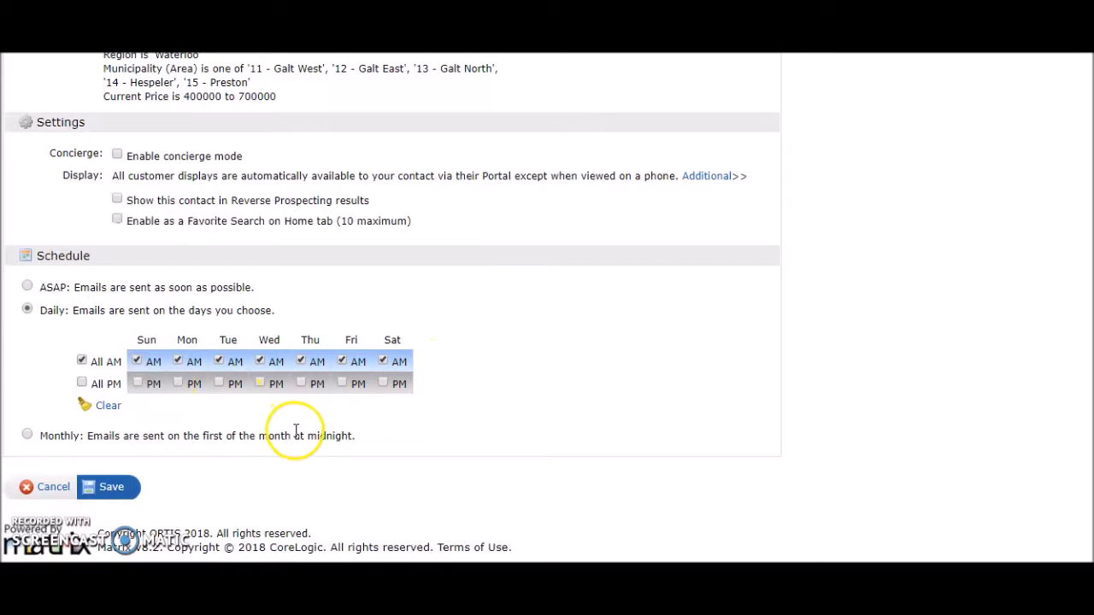
{"action": "scroll", "coordinate": [596, 347], "scroll_direction": "up", "scroll_amount": 4}
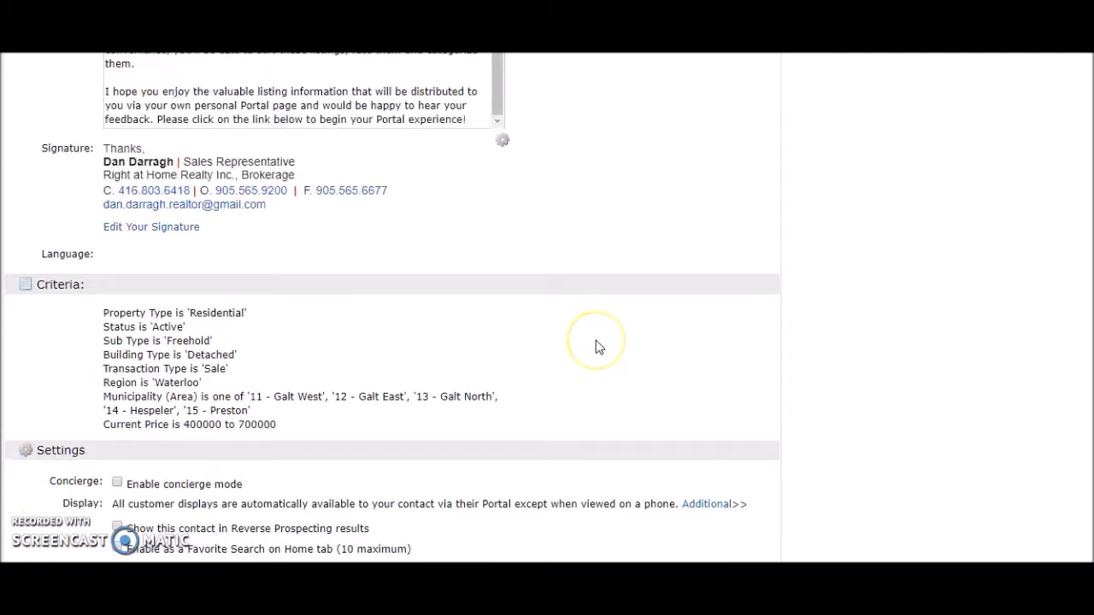
{"action": "scroll", "coordinate": [659, 313], "scroll_direction": "up", "scroll_amount": 5}
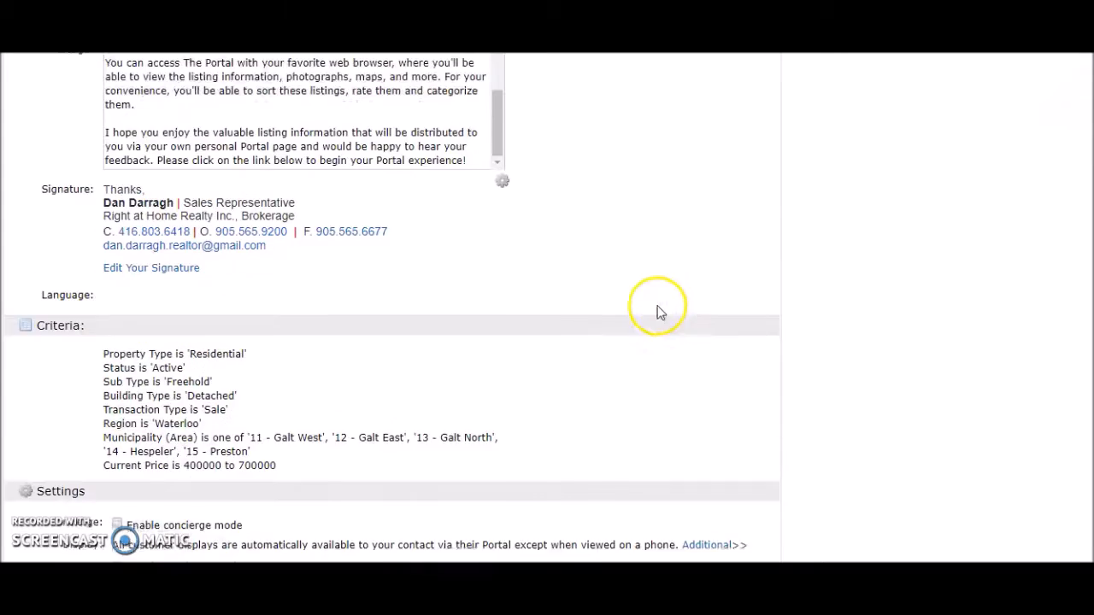